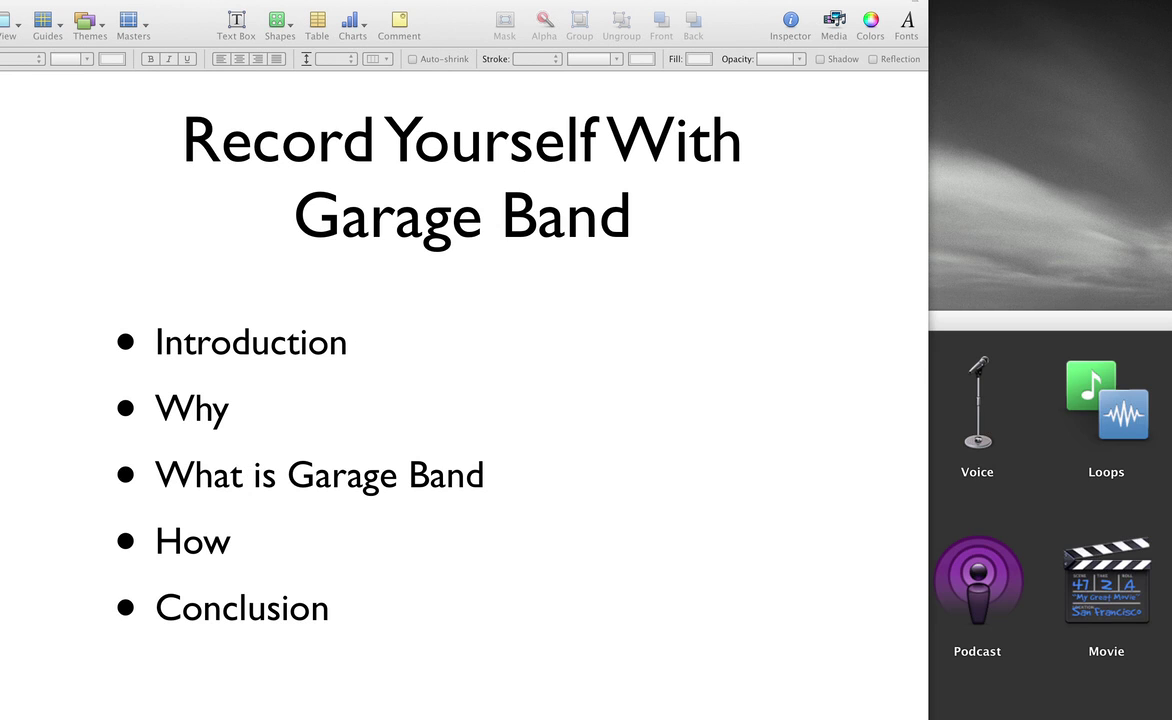
# Step: Launch GarageBand from a Spotlight search for 'gar'
pyautogui.press('super+space')
pyautogui.write('gar')
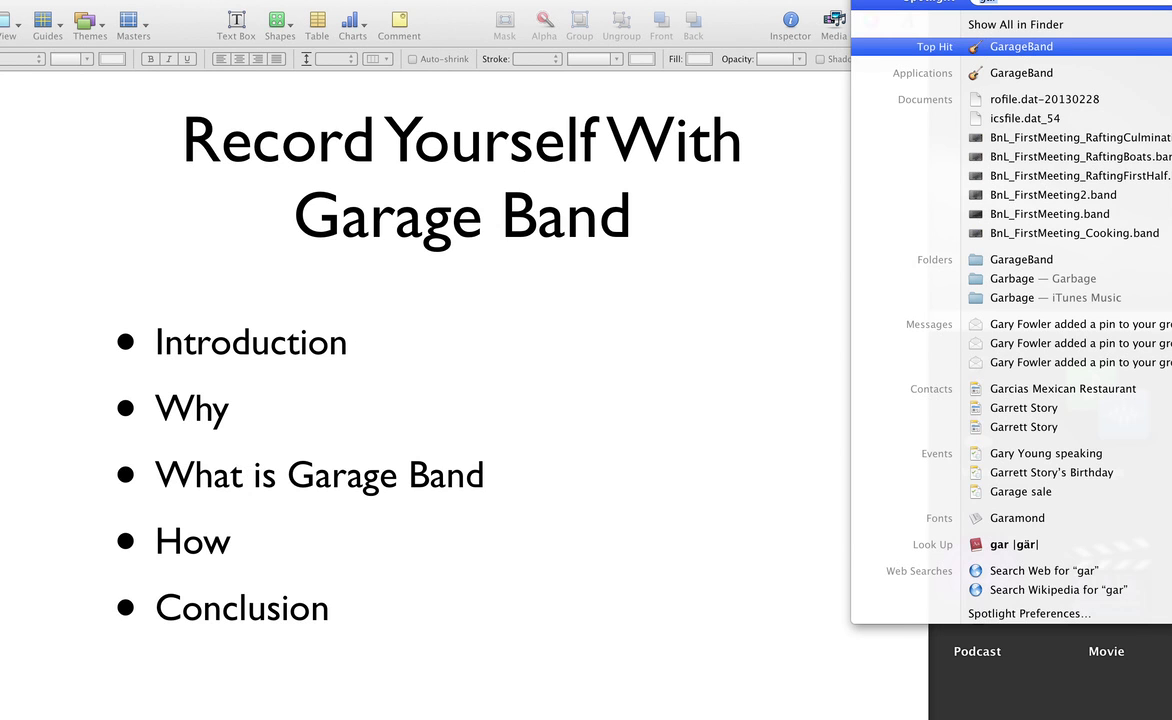
pyautogui.press('BackSpace')
pyautogui.write('r')
pyautogui.press('Return')
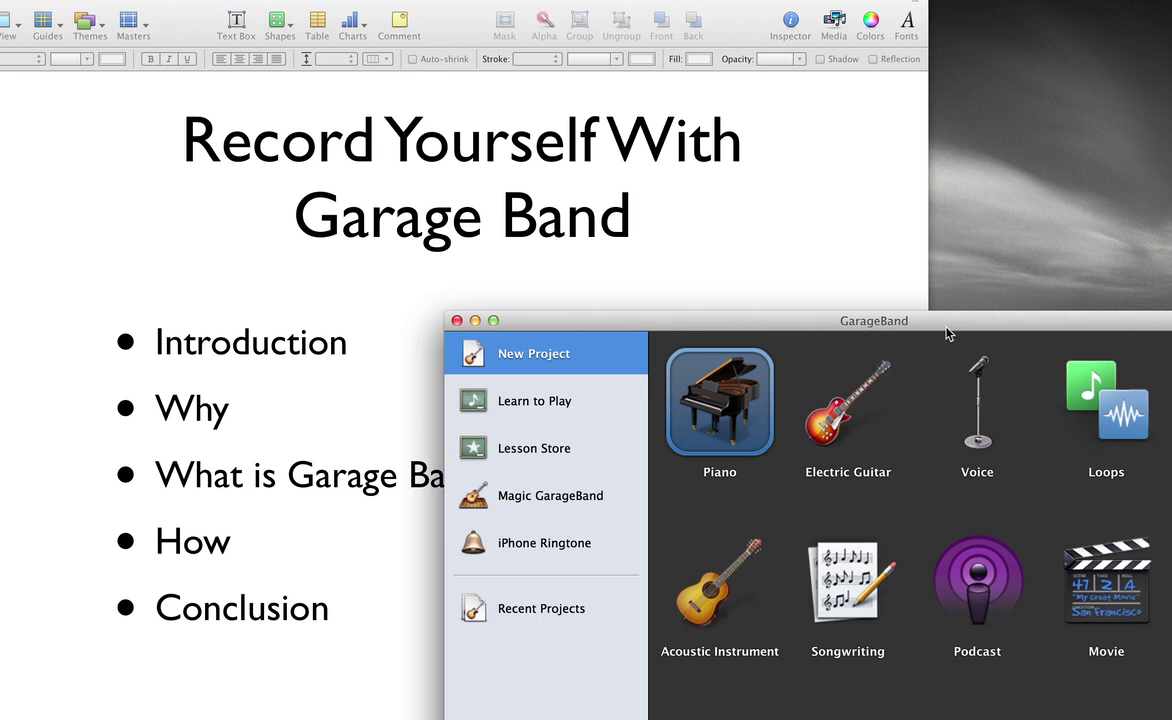
# Step: Create a new project from the Podcast template, saved as My Song 2
pyautogui.moveTo(947, 326); pyautogui.dragTo(829, 8)
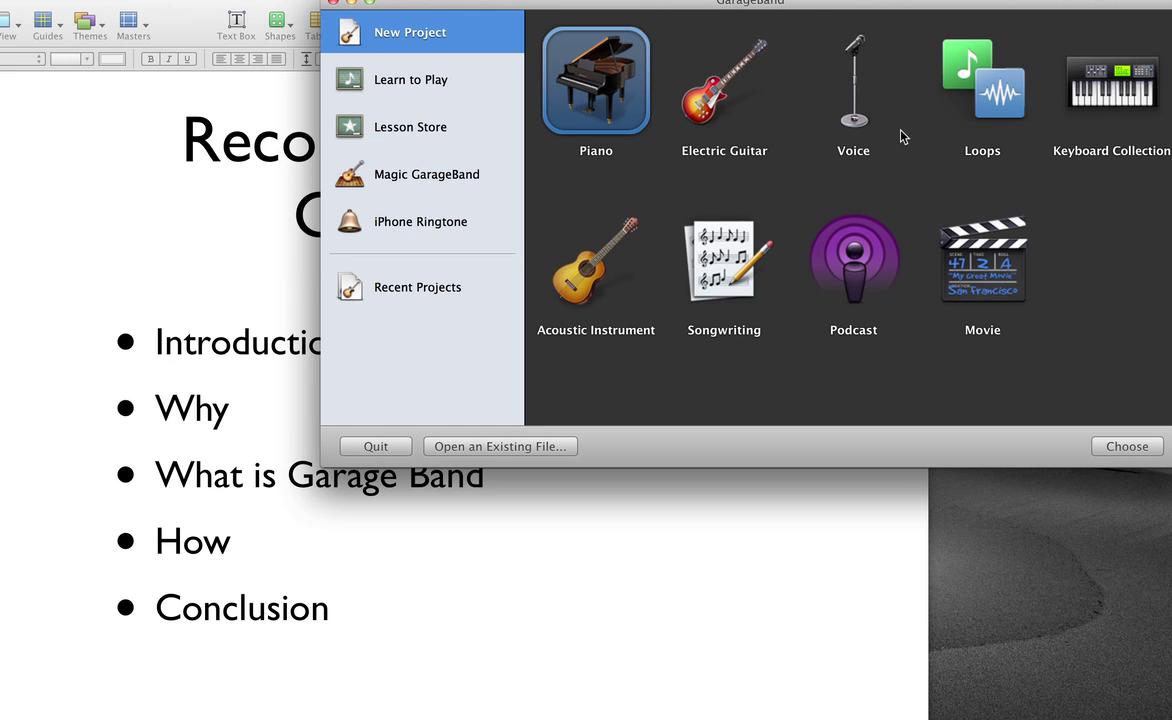
pyautogui.moveTo(877, 1); pyautogui.dragTo(850, 33)
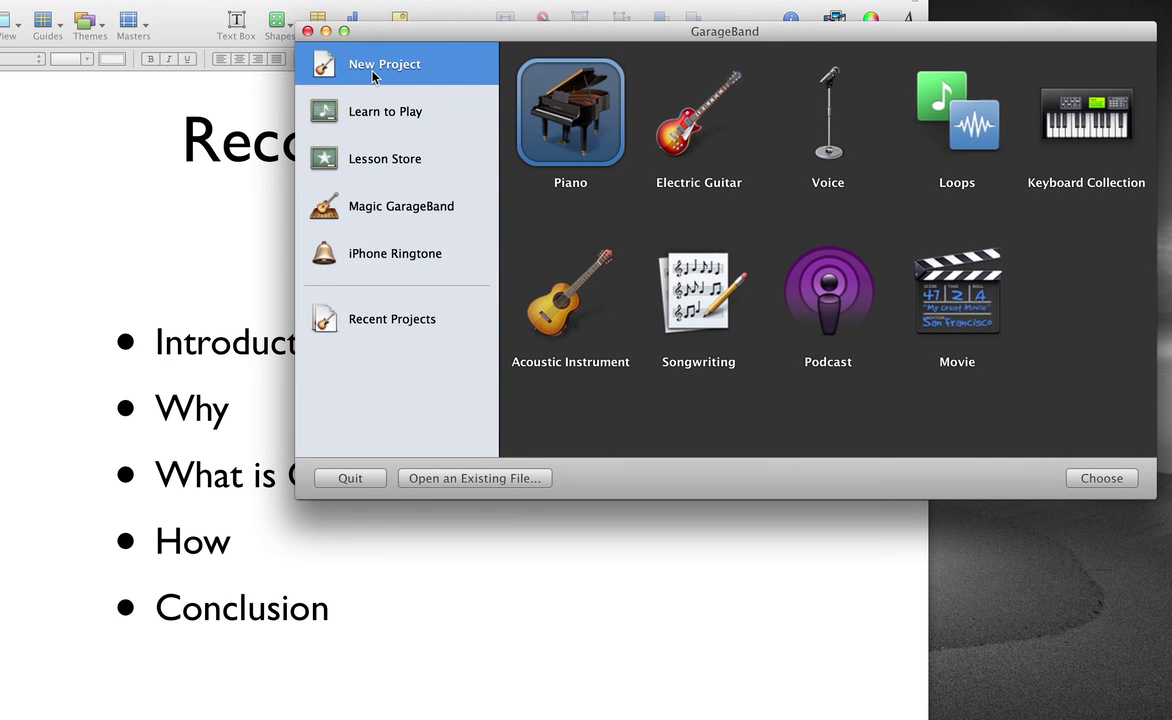
pyautogui.click(832, 140)
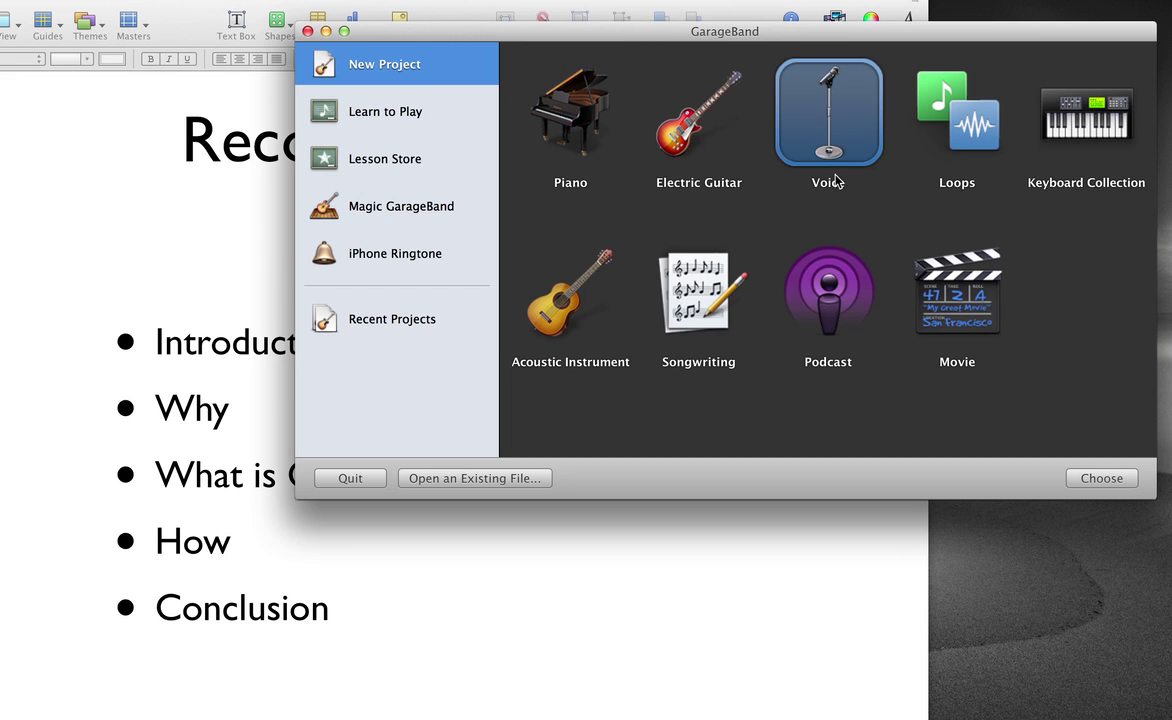
pyautogui.click(828, 295)
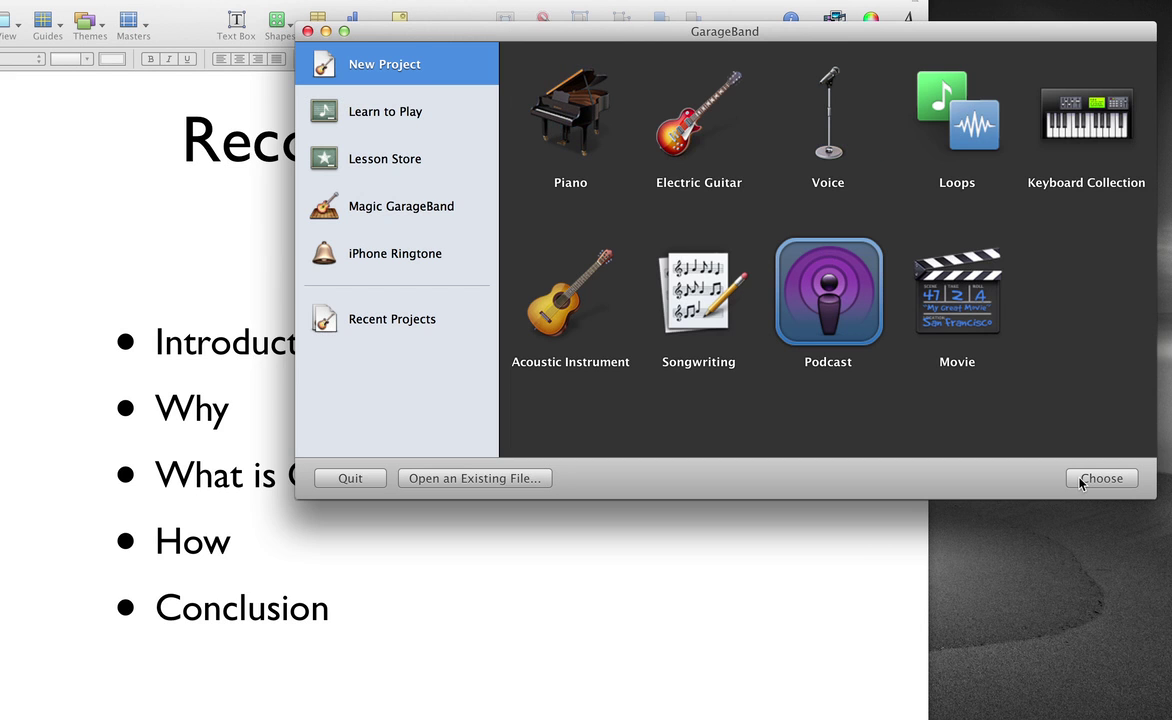
pyautogui.click(1110, 484)
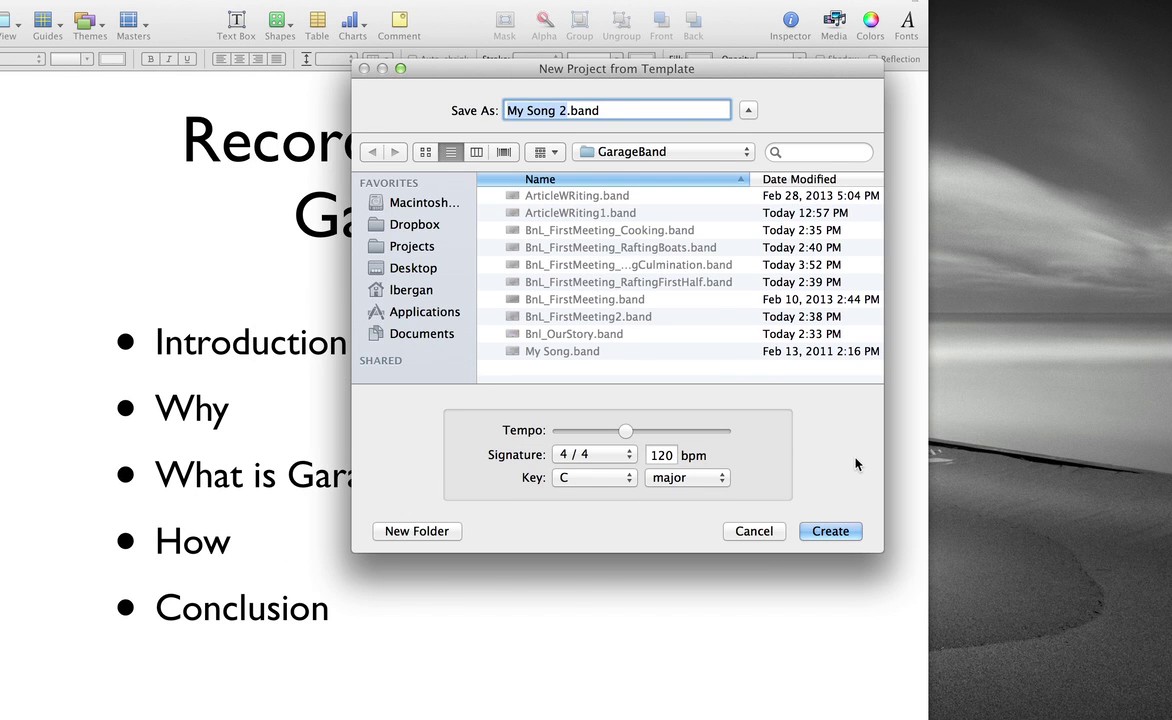
pyautogui.press('Return')
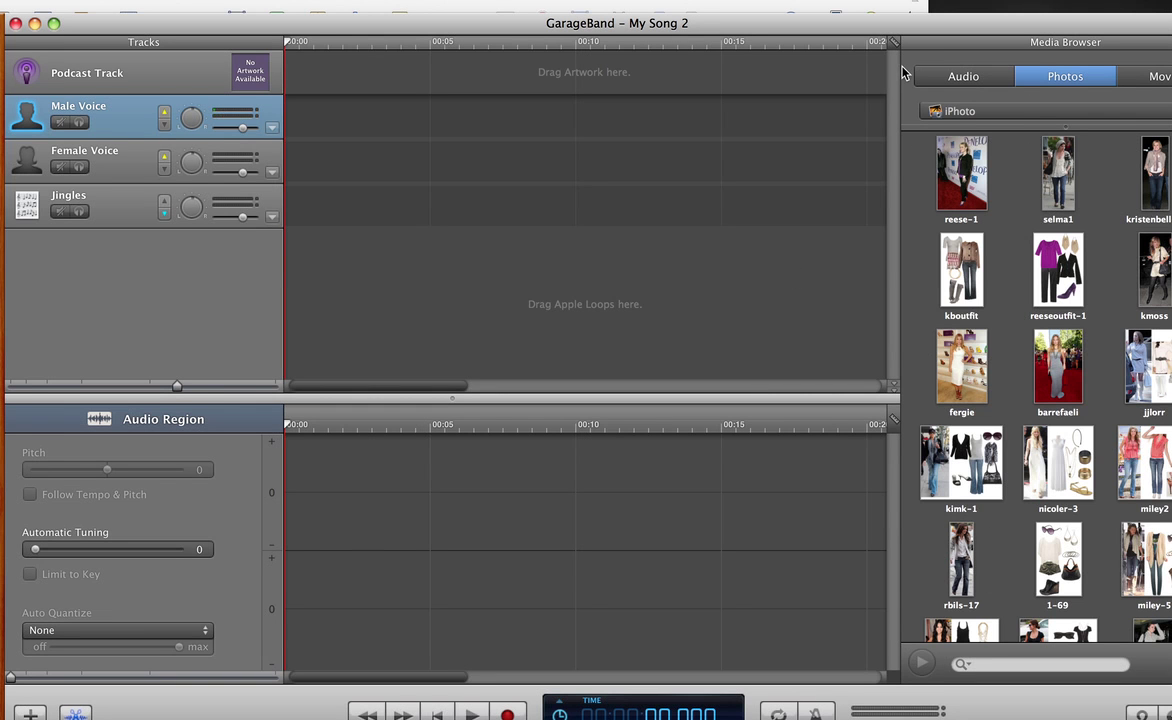
# Step: Show audio files in the Media Browser and select the Female Voice track
pyautogui.click(983, 79)
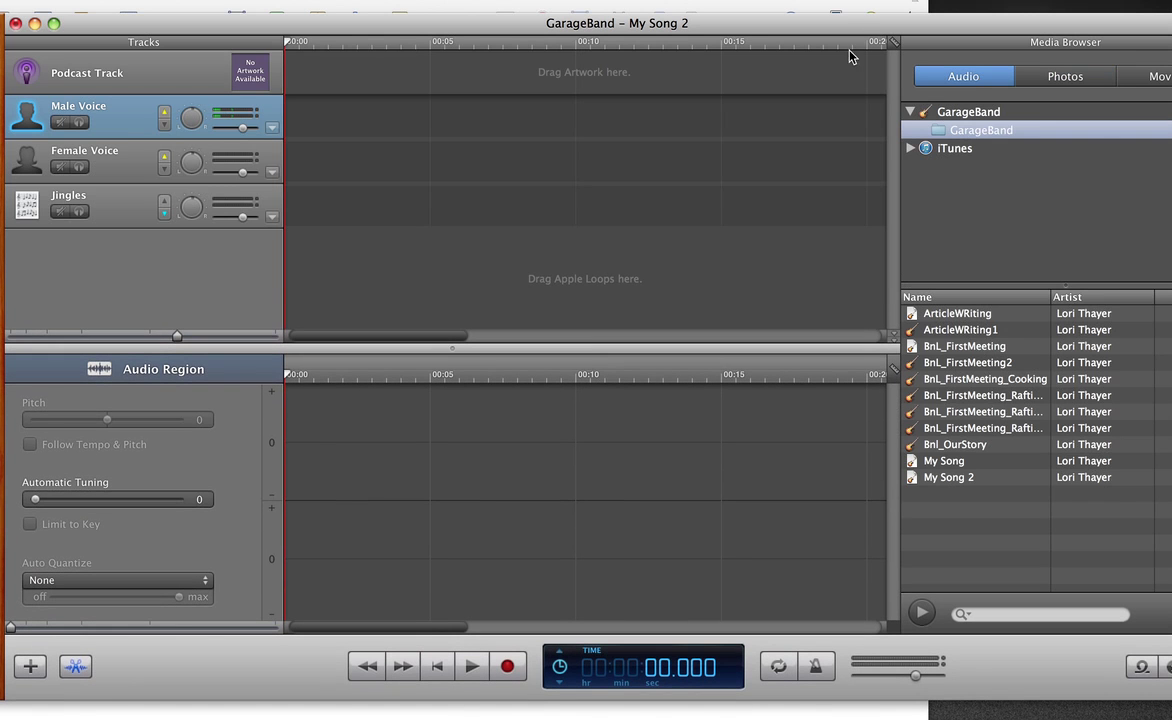
pyautogui.click(132, 164)
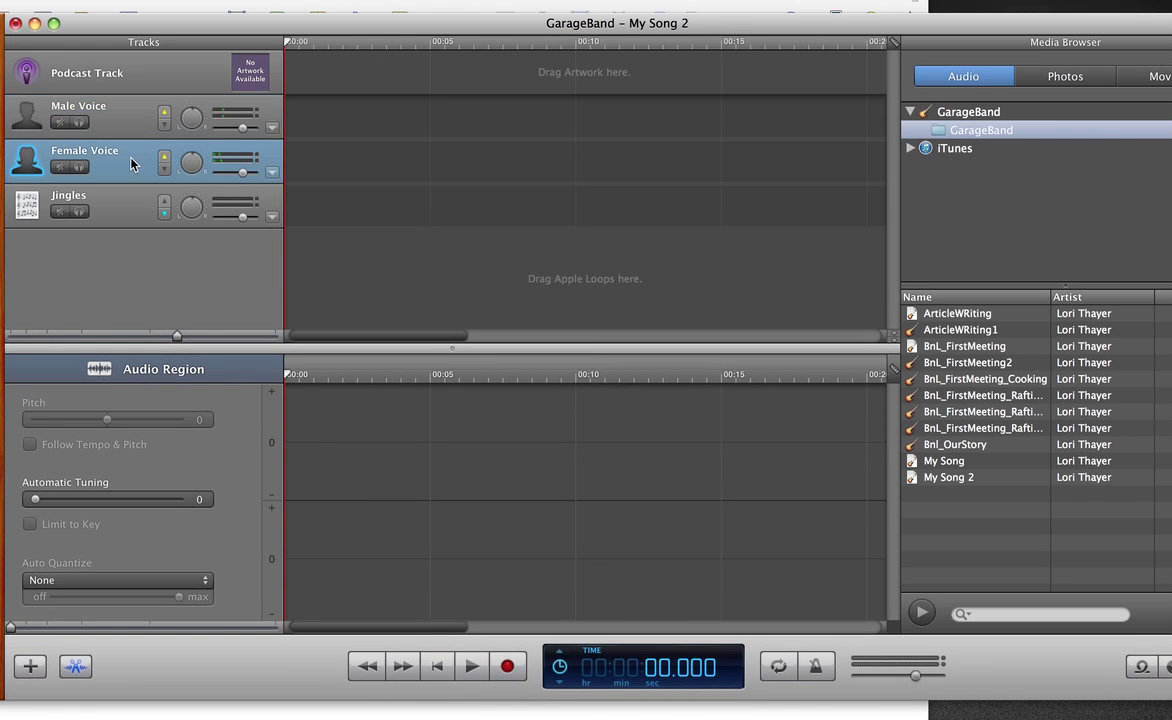
pyautogui.click(125, 219)
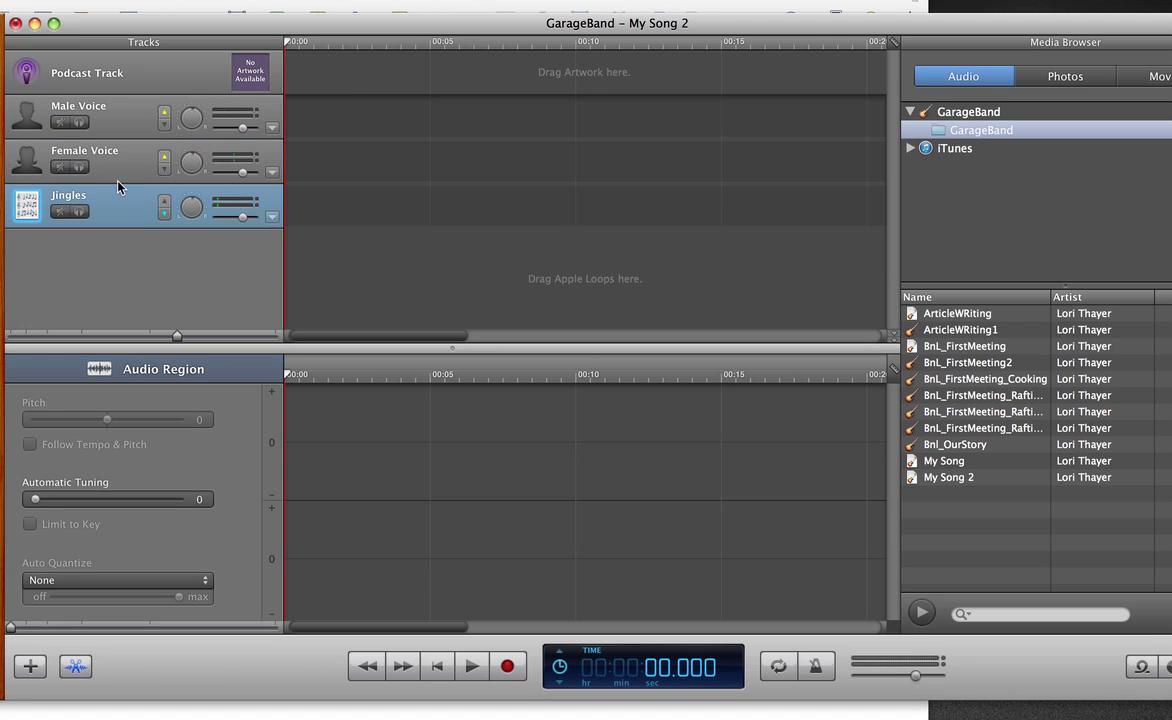
pyautogui.click(121, 175)
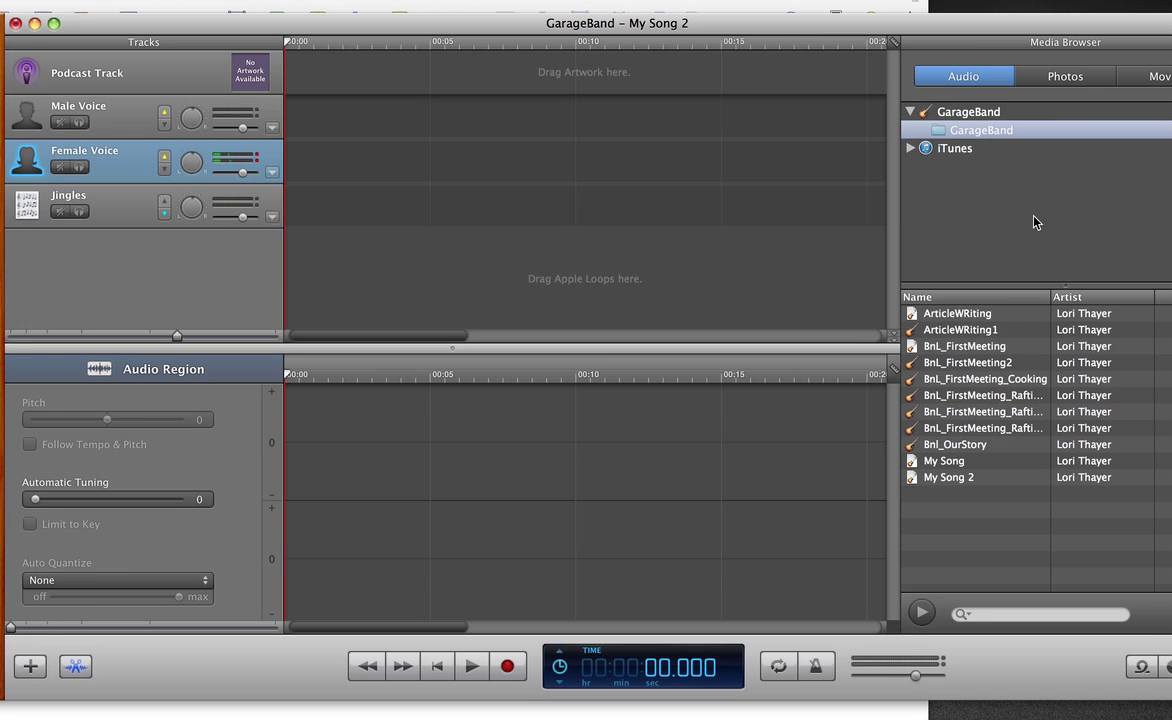
# Step: Browse the Photos and Movies tabs, then return to the Audio list
pyautogui.click(1076, 77)
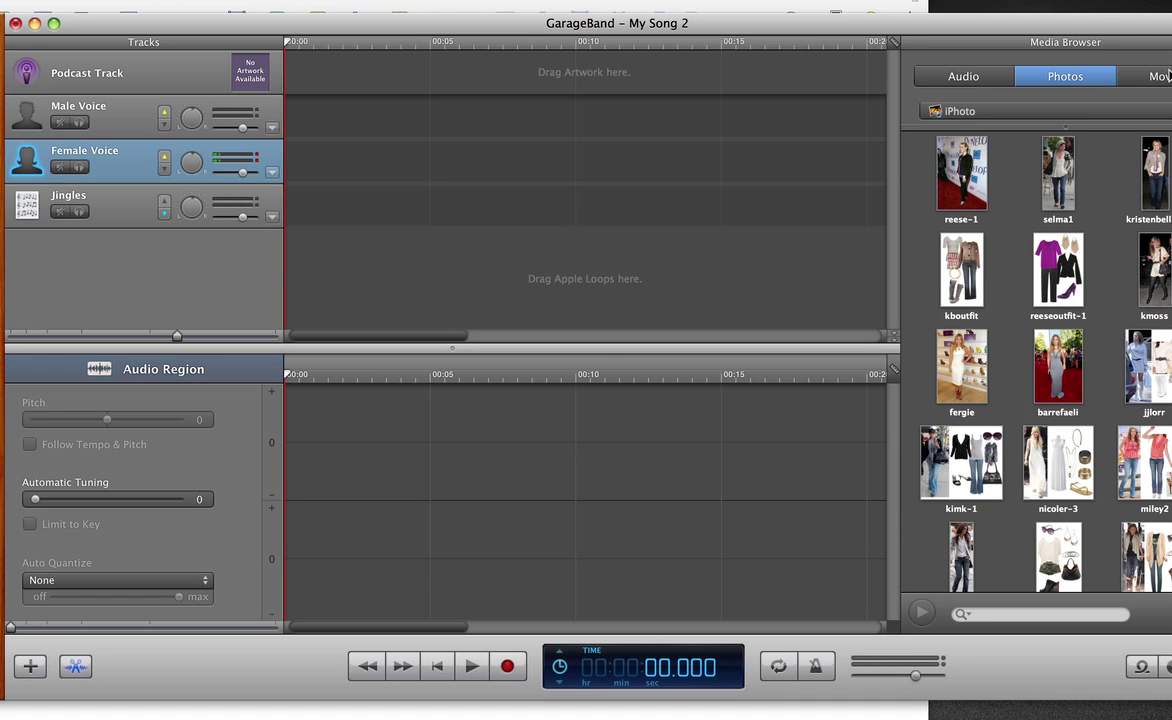
pyautogui.click(1148, 76)
pyautogui.click(964, 80)
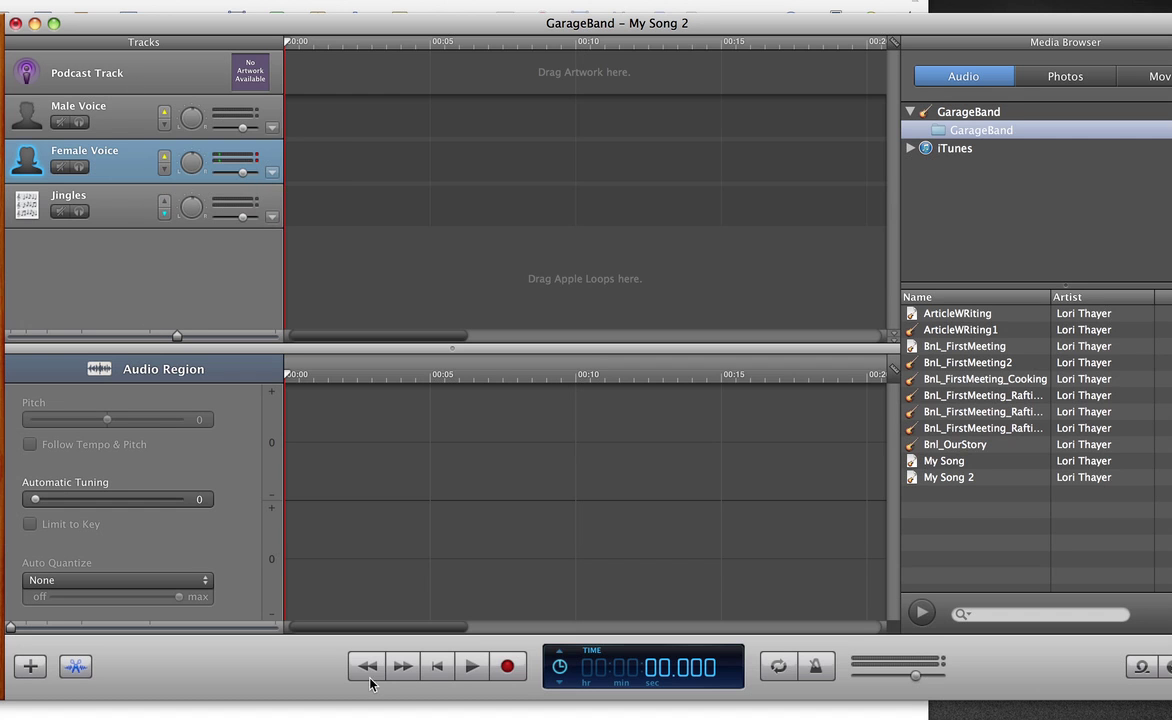
# Step: Record about 12 seconds of speech on Female Voice, then show the loop library
pyautogui.click(507, 667)
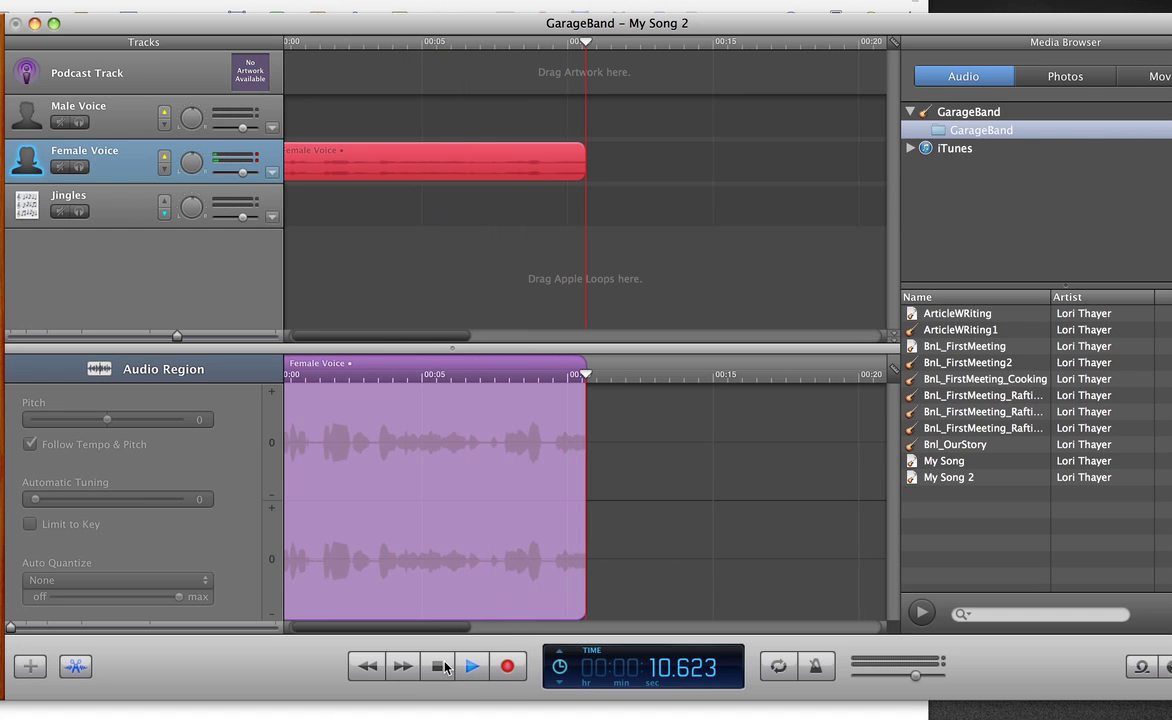
pyautogui.click(440, 666)
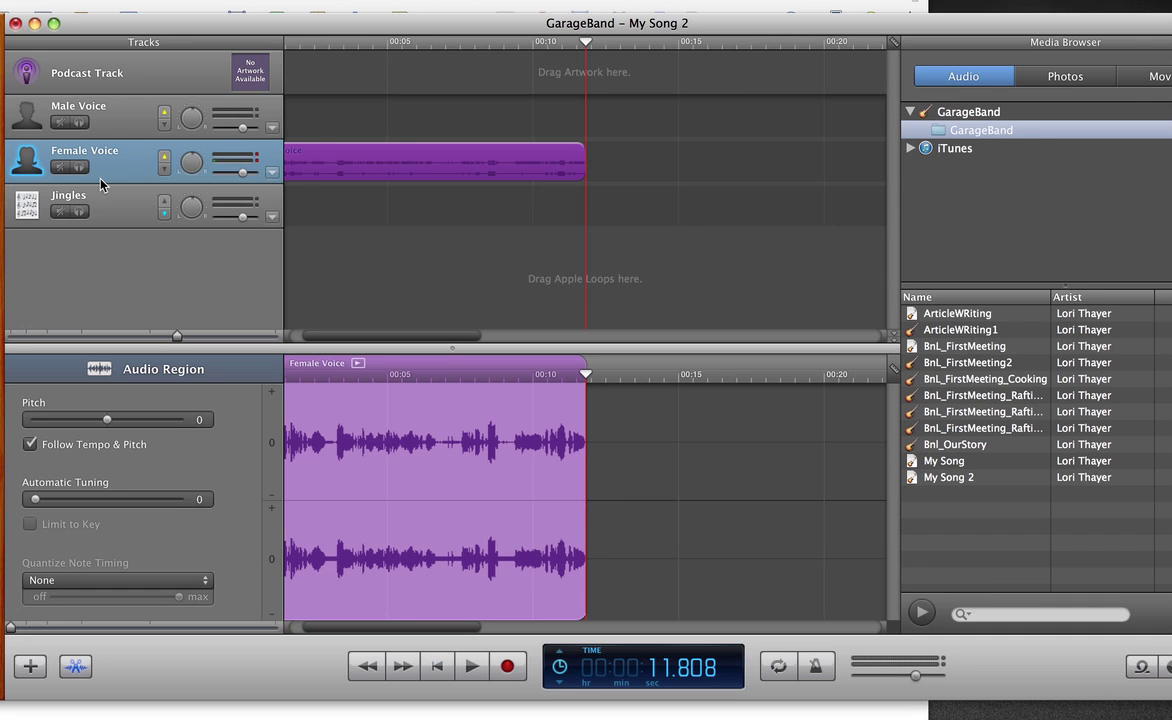
pyautogui.click(1141, 666)
# Step: Set the voice track's vocal preset to No Effects after briefly trying Female Basic
pyautogui.click(1168, 668)
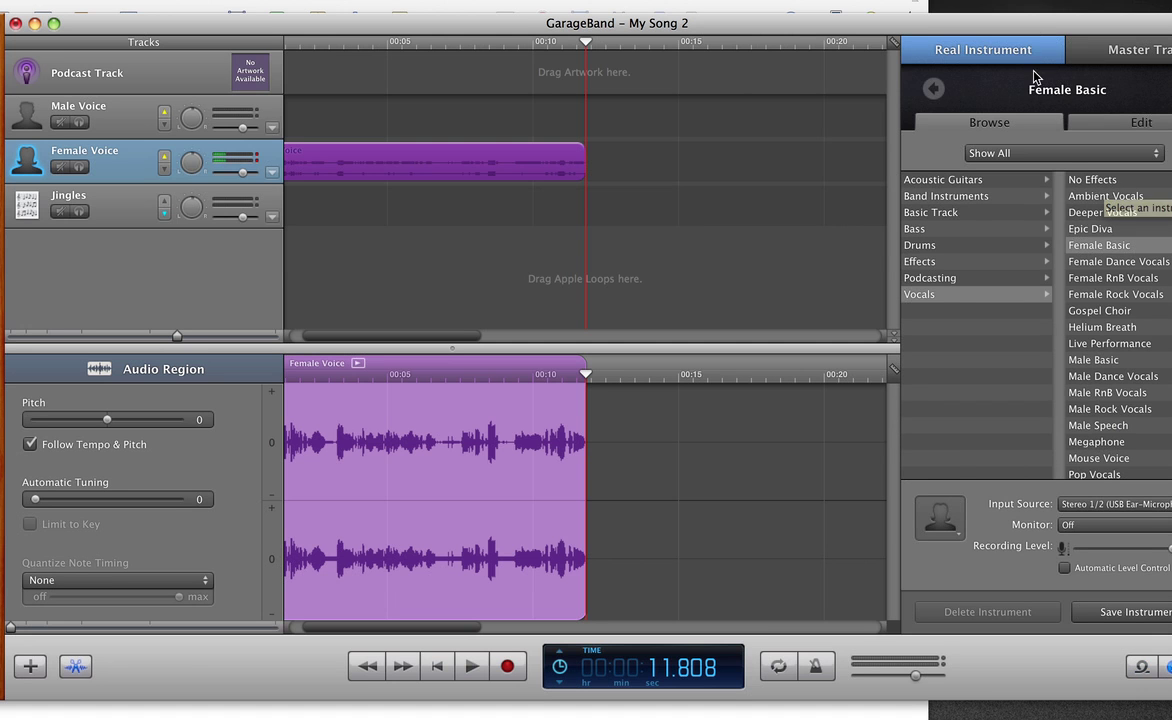
pyautogui.moveTo(1033, 28); pyautogui.dragTo(1007, 21)
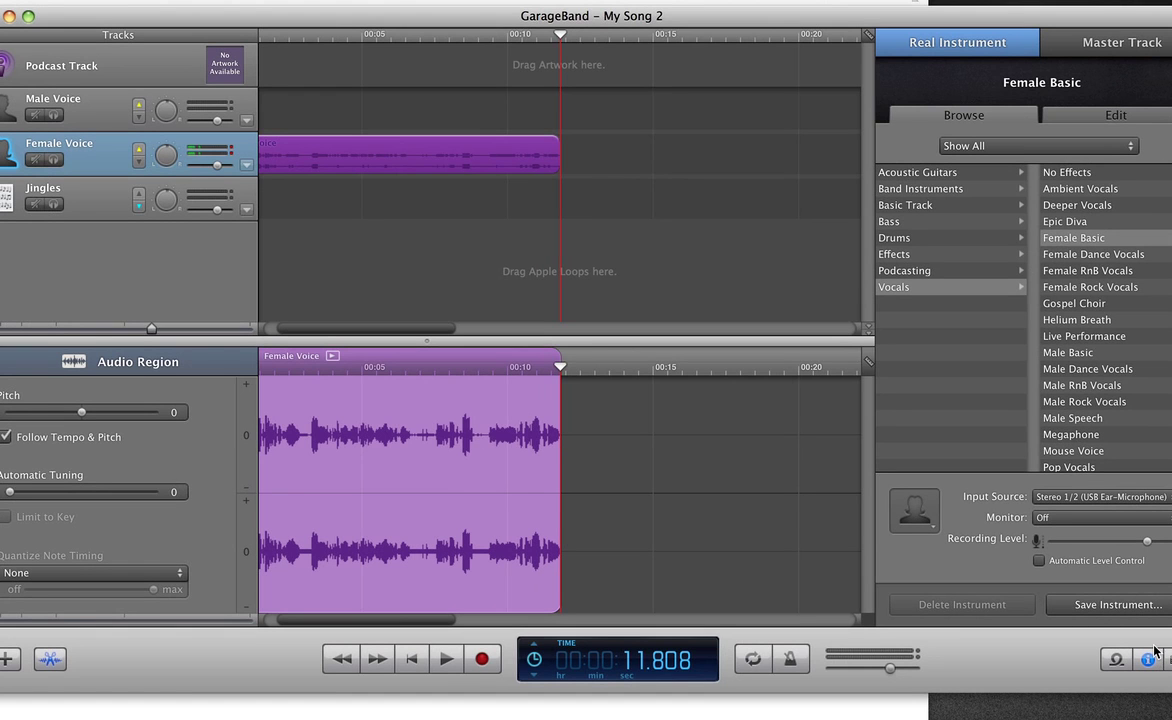
pyautogui.click(1068, 173)
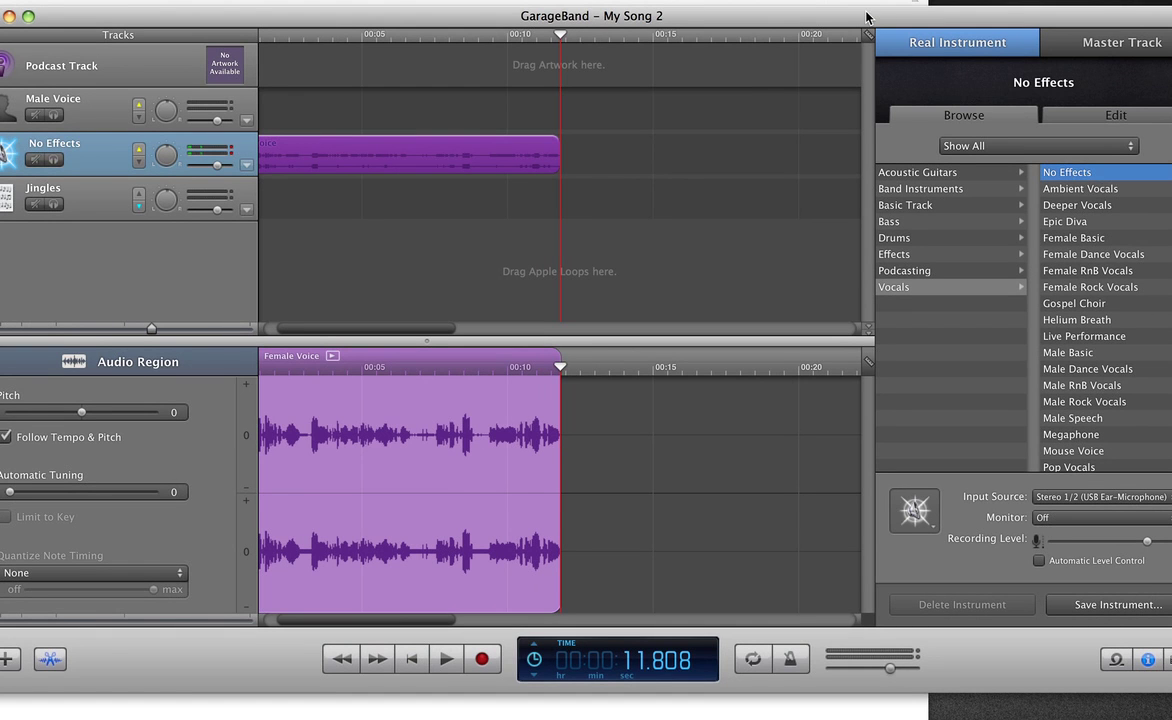
pyautogui.moveTo(866, 17); pyautogui.dragTo(904, 35)
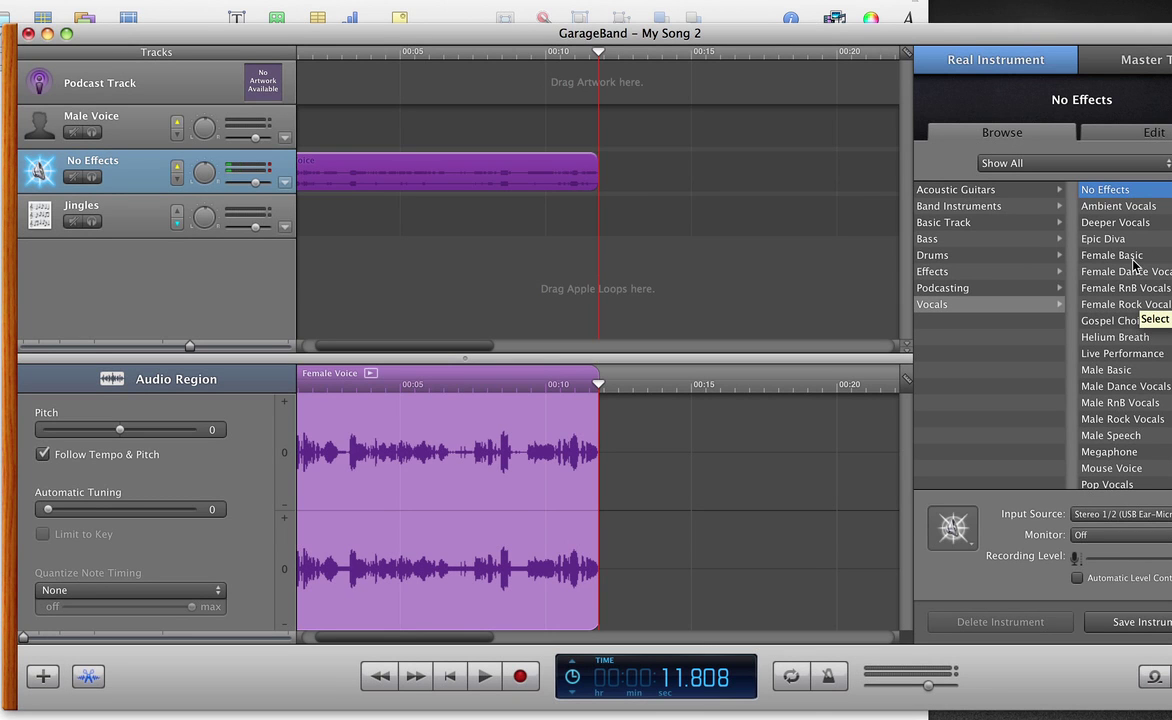
pyautogui.scroll(-1, 1145, 290)
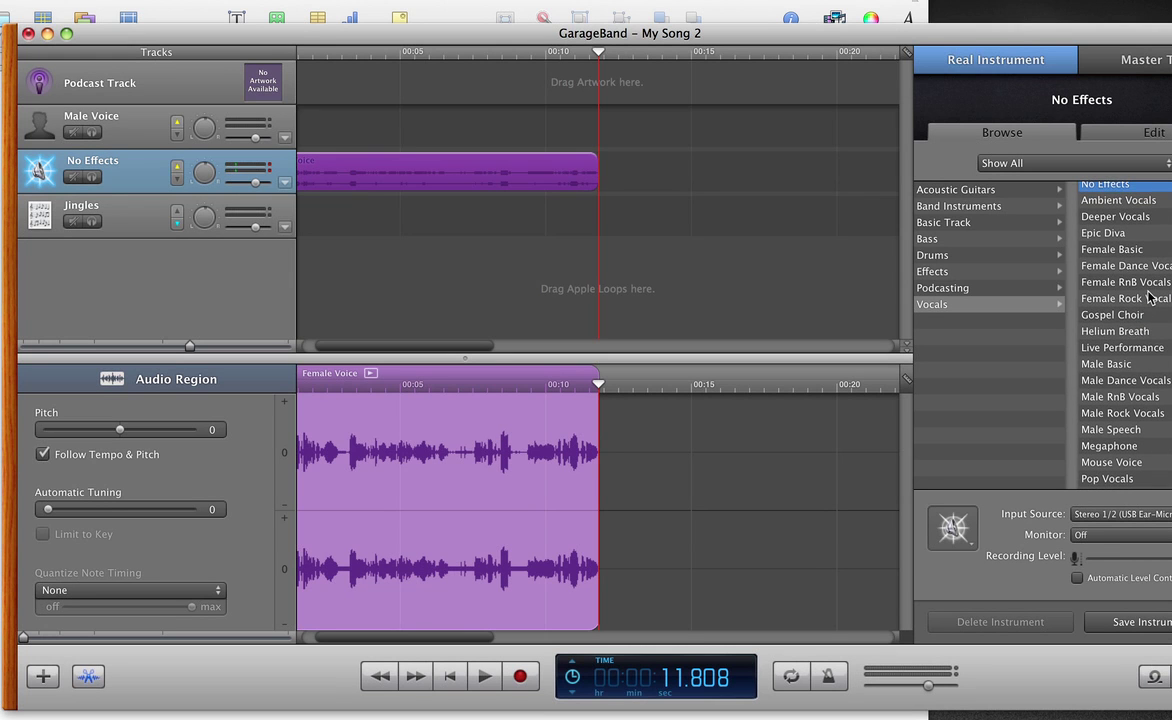
pyautogui.click(1130, 252)
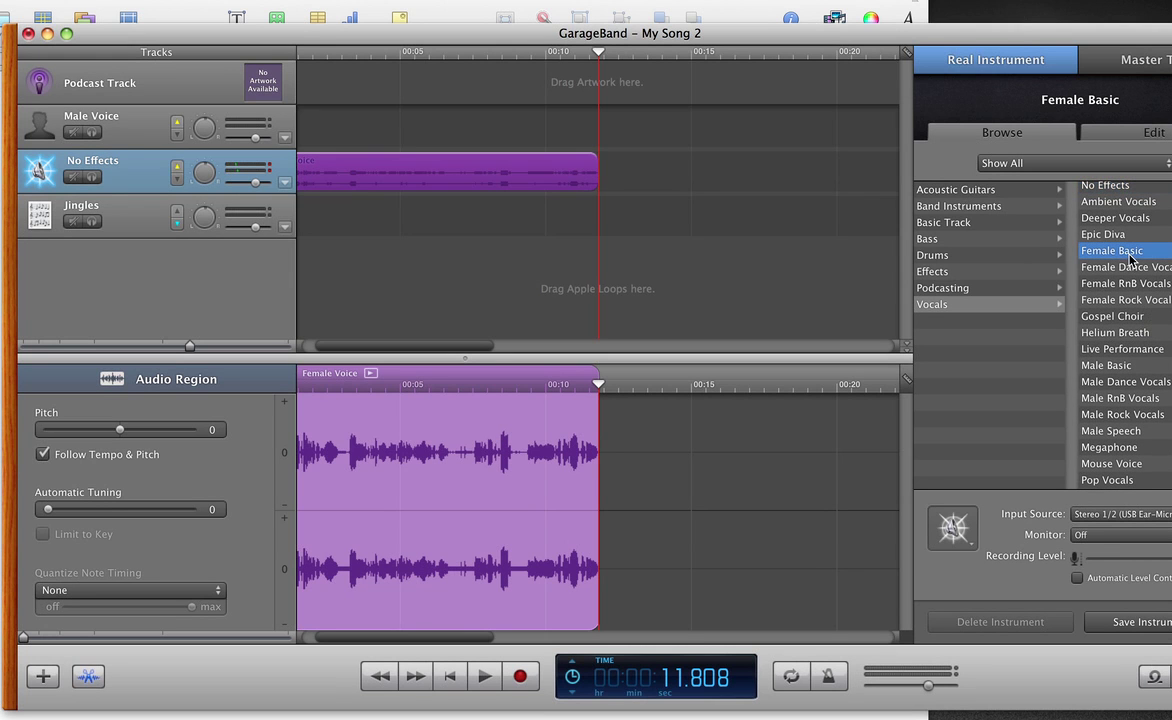
pyautogui.click(1121, 190)
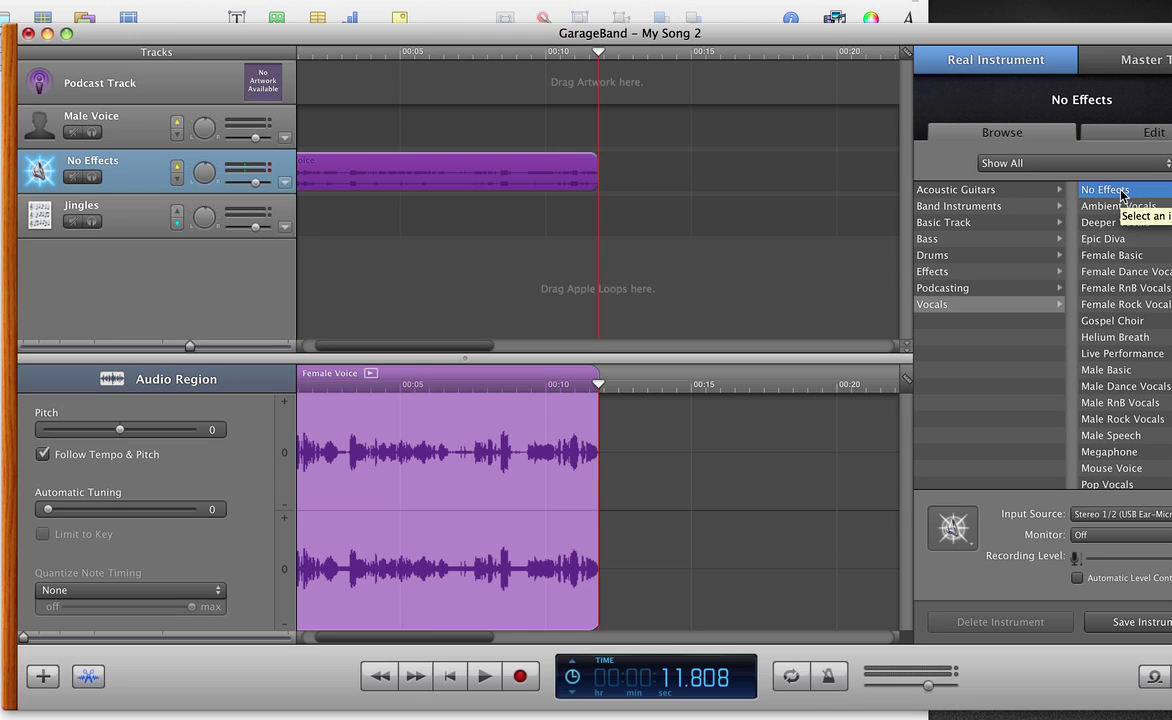
pyautogui.hscroll(-2, 485, 290)
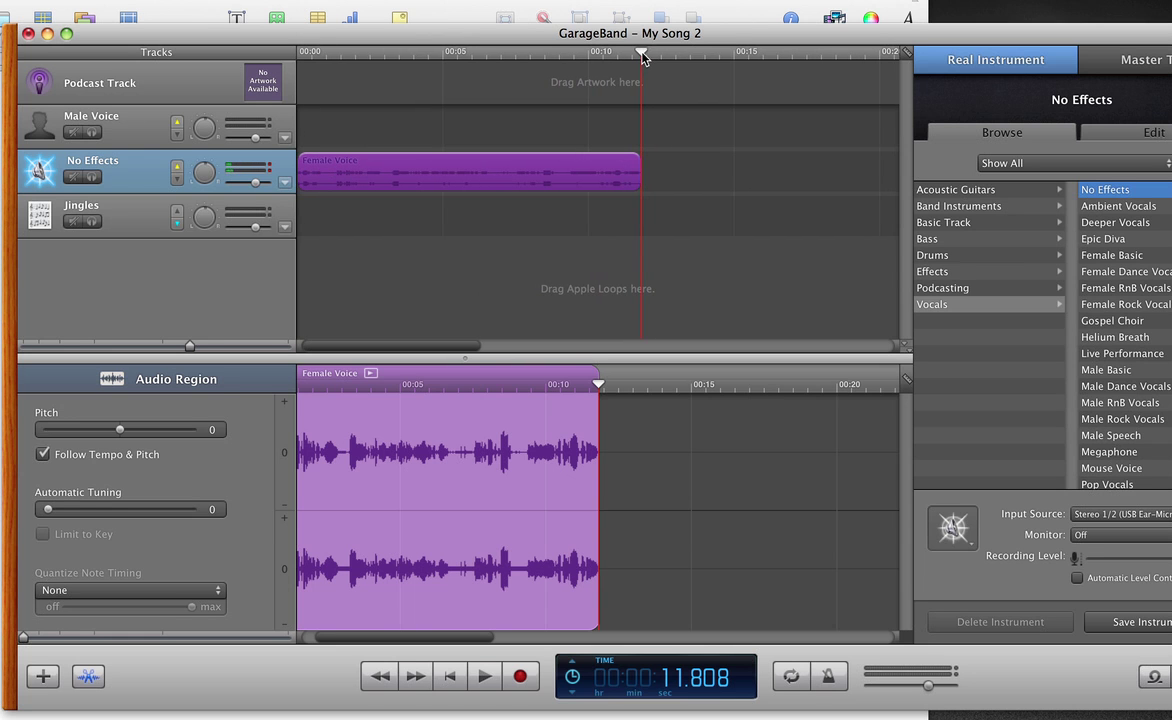
# Step: Replay the recording from about 6 seconds and lower the master volume slightly
pyautogui.moveTo(643, 58); pyautogui.dragTo(325, 47)
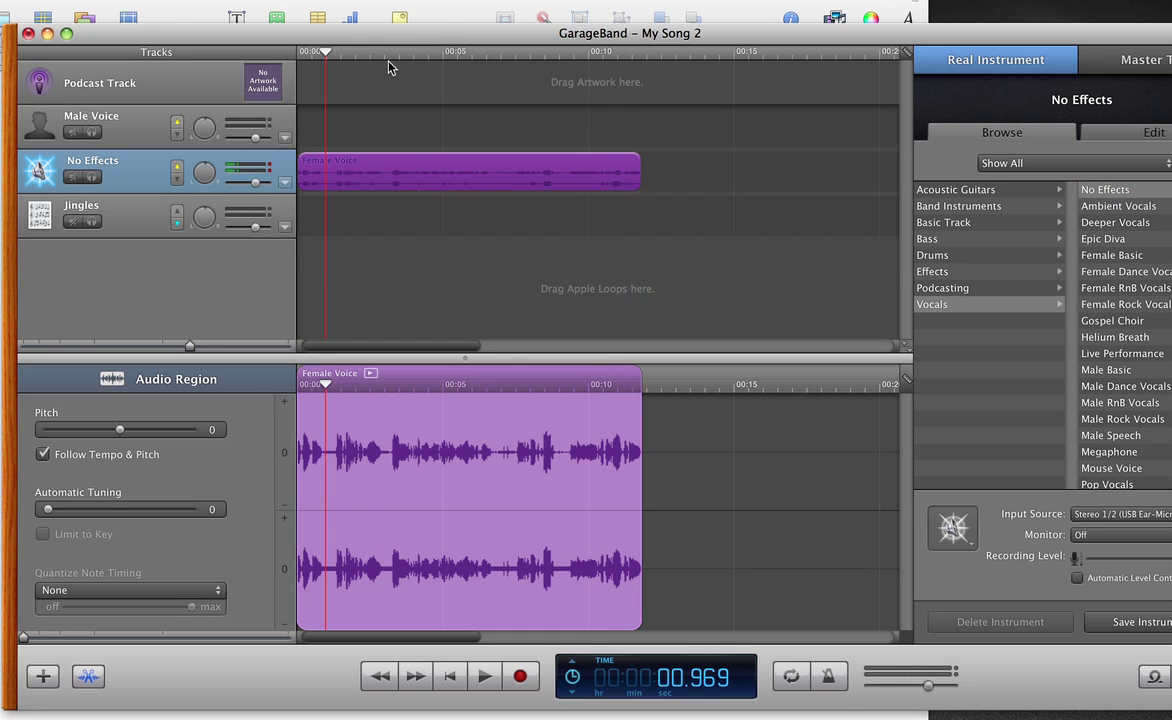
pyautogui.click(483, 676)
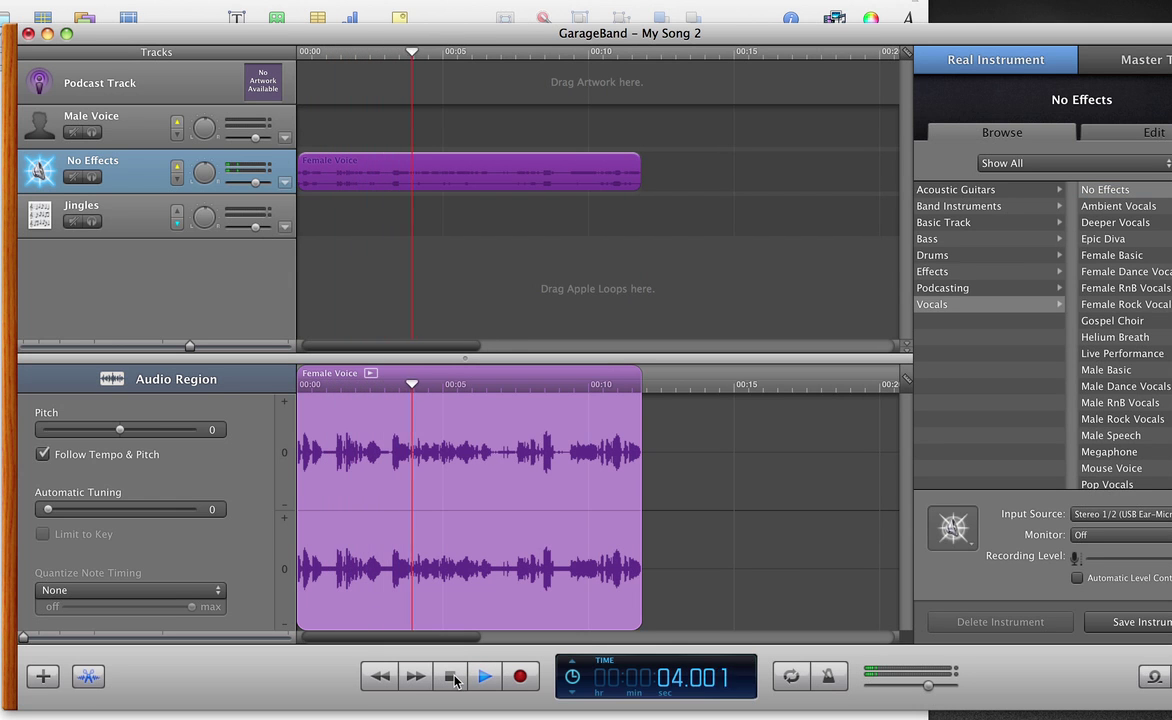
pyautogui.click(452, 677)
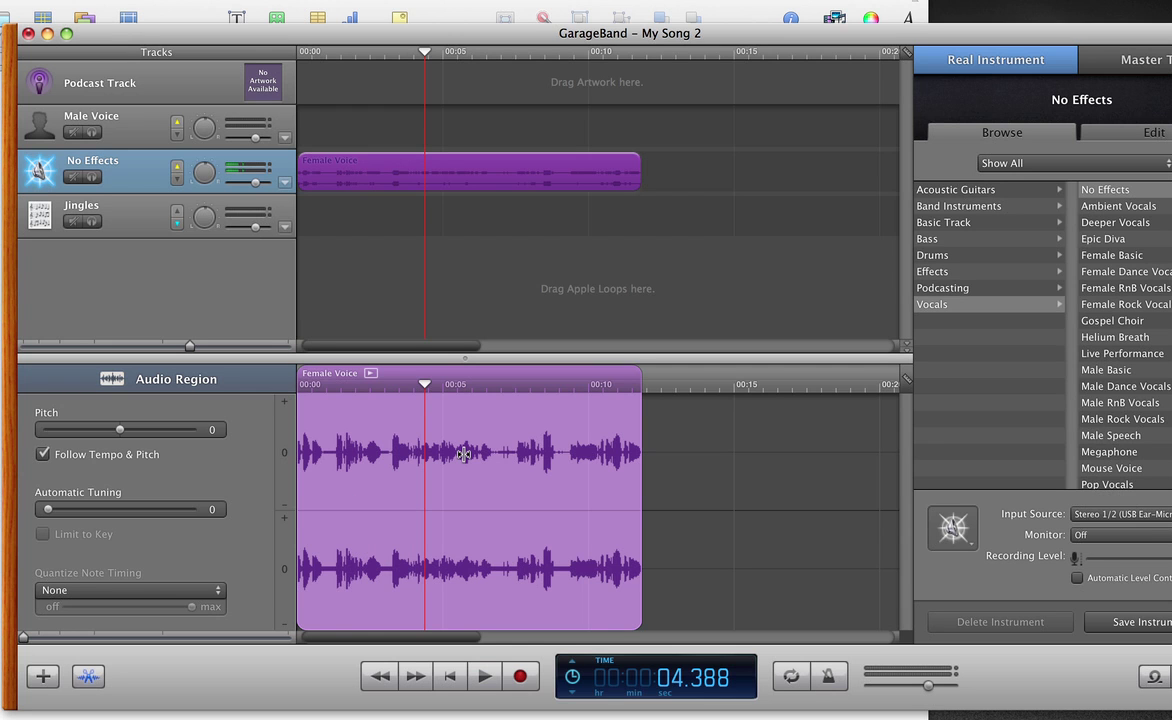
pyautogui.click(928, 687)
pyautogui.moveTo(928, 690); pyautogui.dragTo(906, 692)
# Step: Look through the File, Edit, Track and Control menus, then open the Edit menu
pyautogui.click(105, 0)
pyautogui.moveTo(140, 0)
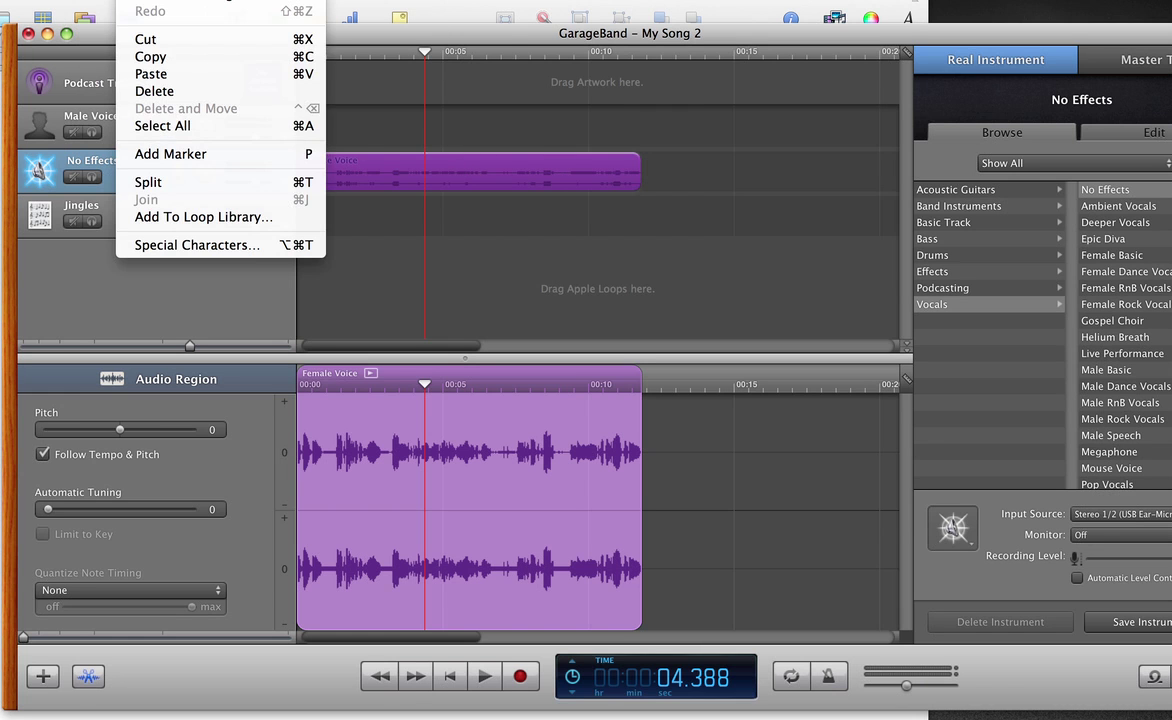
pyautogui.moveTo(180, 0)
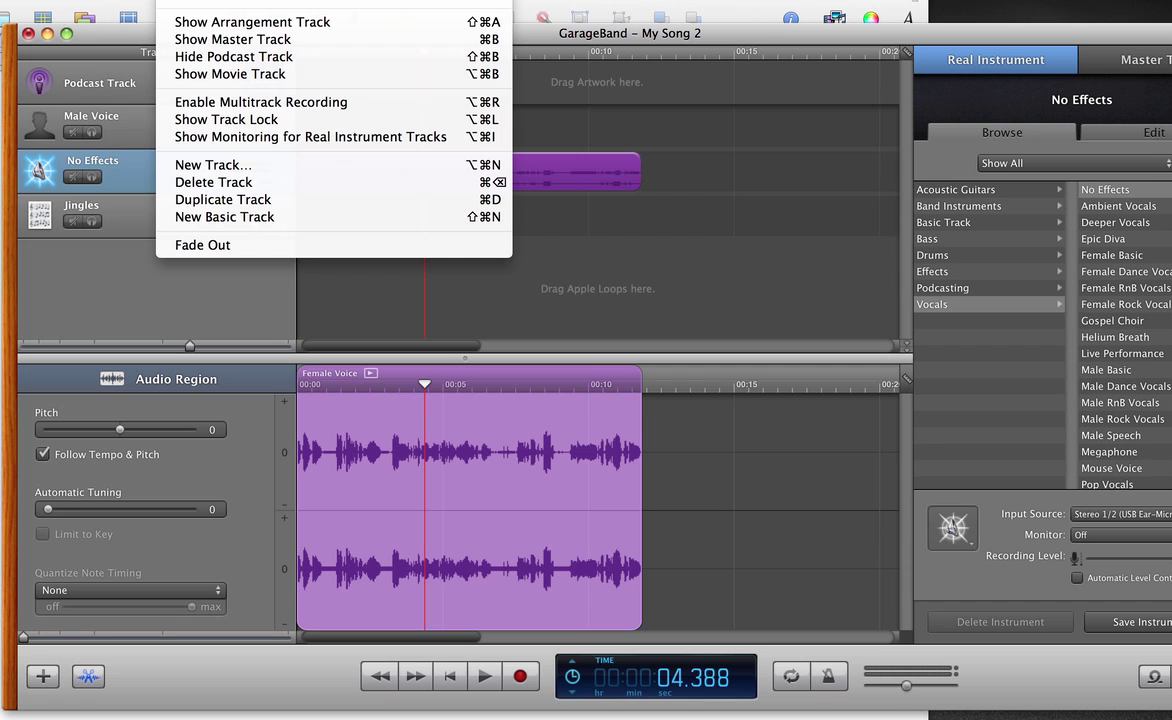
pyautogui.moveTo(235, 0)
pyautogui.moveTo(290, 0)
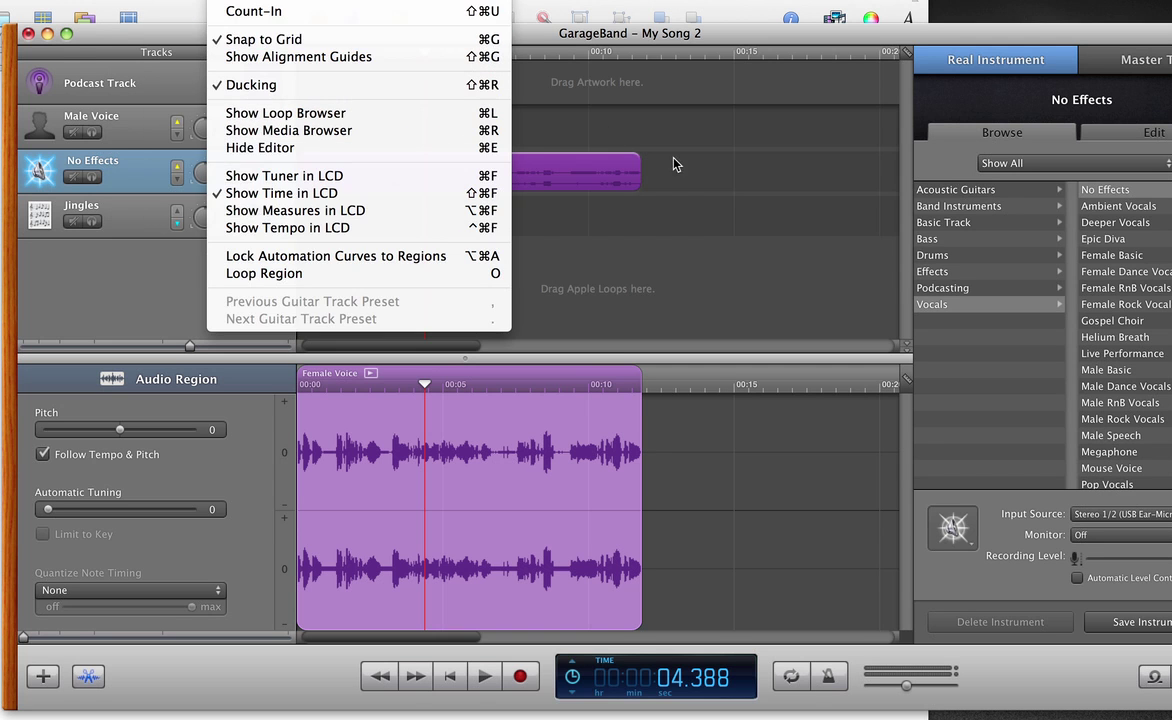
pyautogui.click(540, 170)
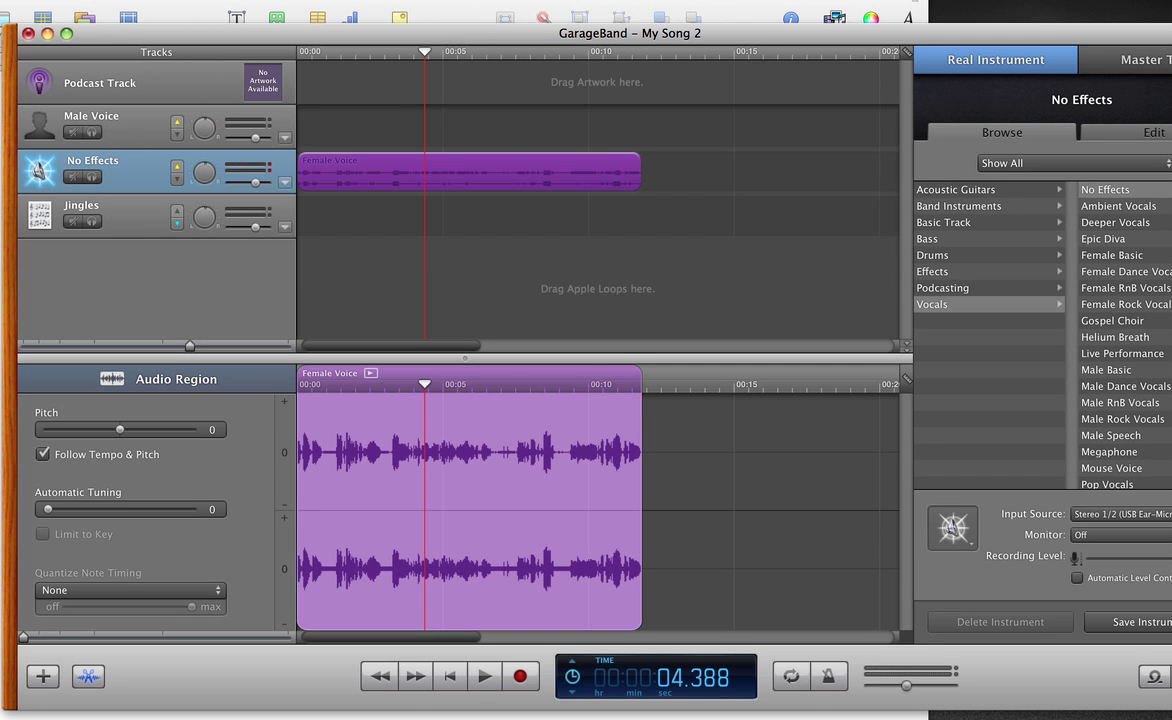
pyautogui.click(130, 0)
pyautogui.moveTo(180, 0)
pyautogui.moveTo(130, 0)
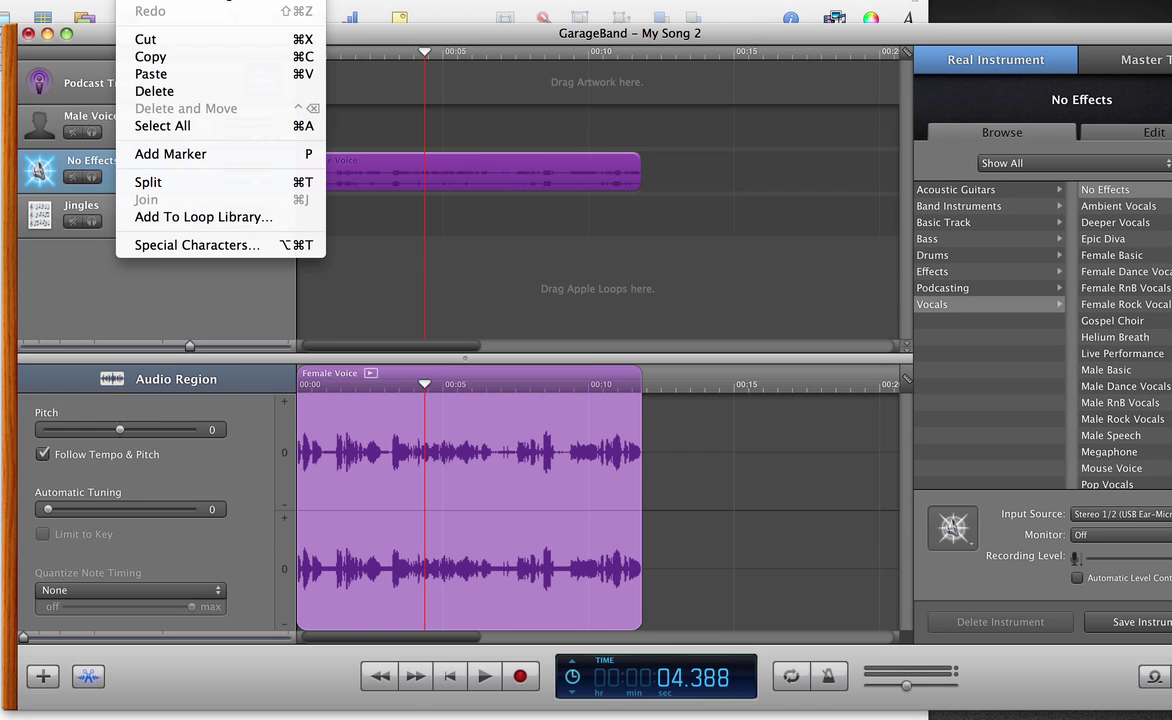
# Step: Split the recording at the playhead and trim Female Voice.1's end slightly shorter
pyautogui.click(166, 188)
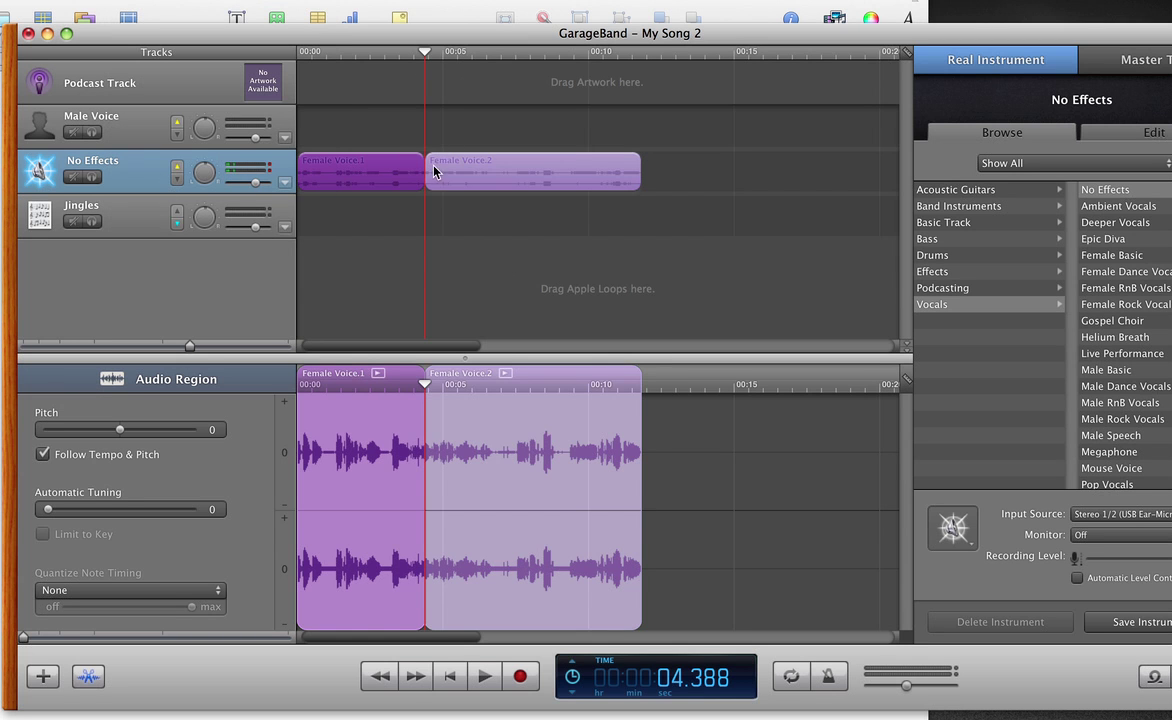
pyautogui.click(433, 171)
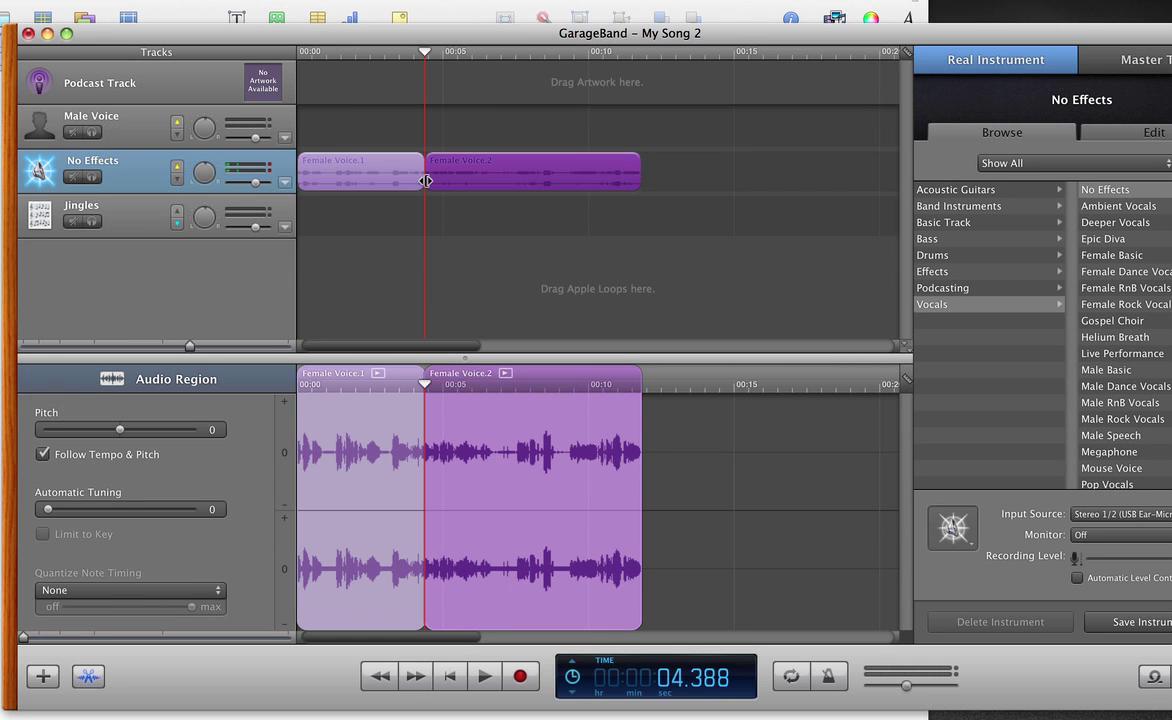
pyautogui.click(424, 181)
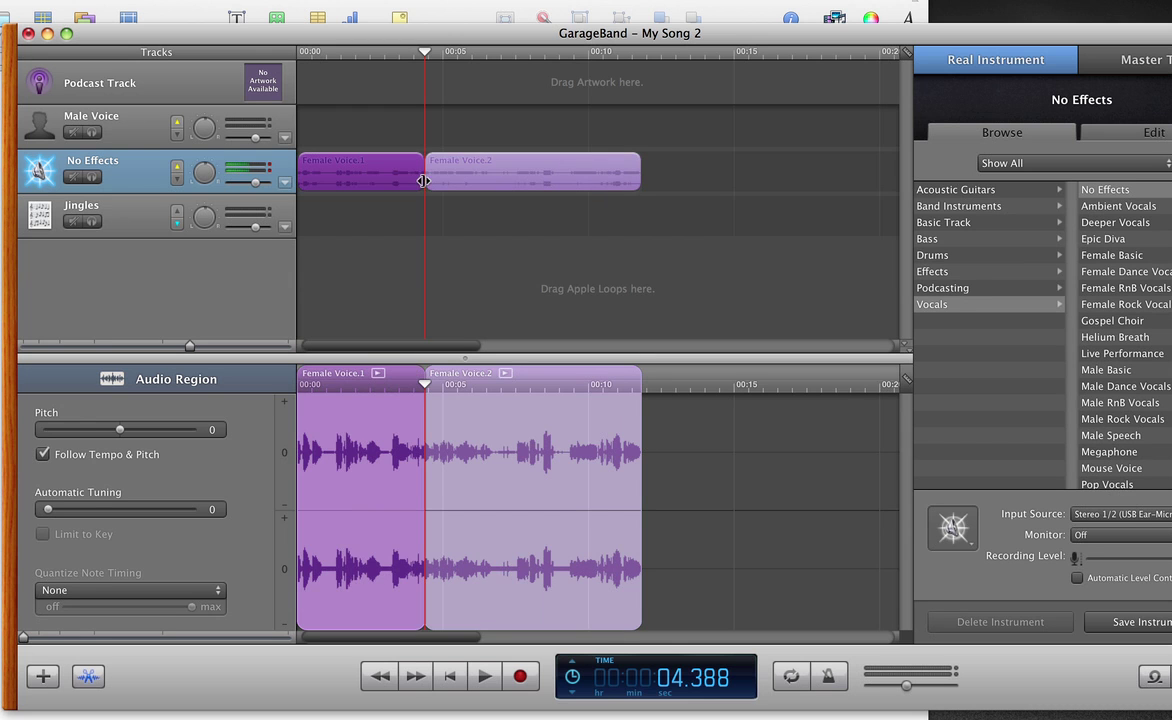
pyautogui.moveTo(424, 181)
pyautogui.mouseDown()
pyautogui.moveTo(458, 178)
pyautogui.moveTo(445, 181)
pyautogui.mouseUp()
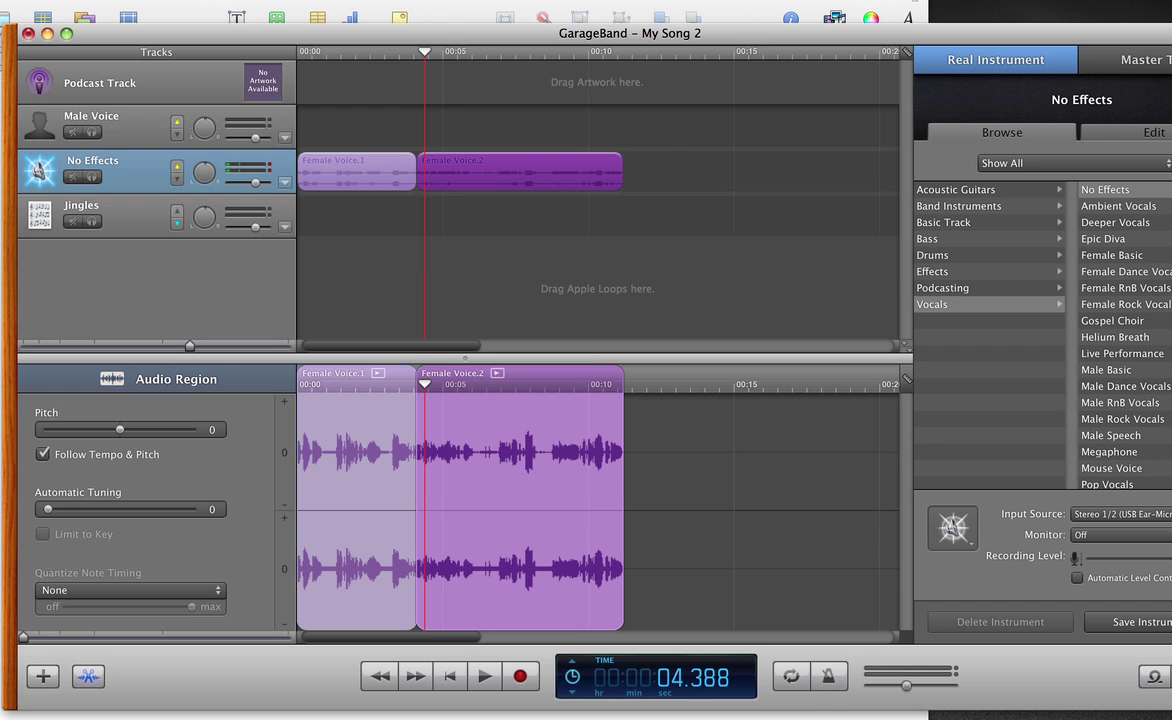
pyautogui.click(285, 0)
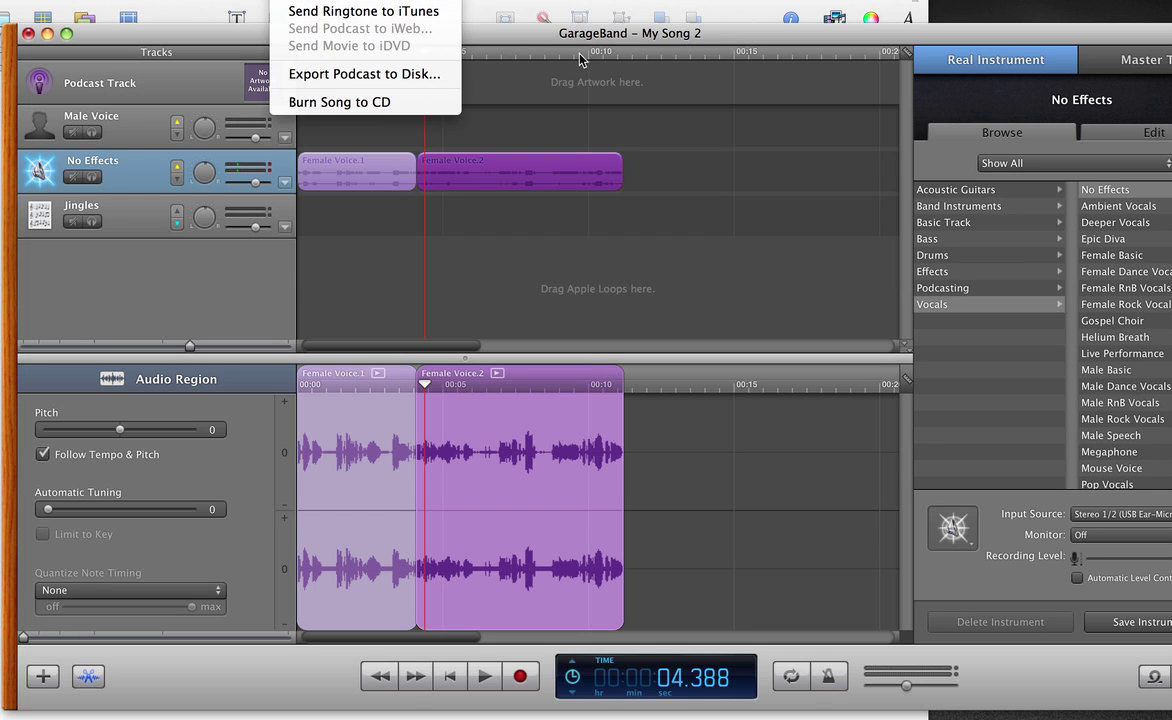
# Step: Choose Share > Send Song to iTunes
pyautogui.click(536, 3)
pyautogui.click(990, 716)
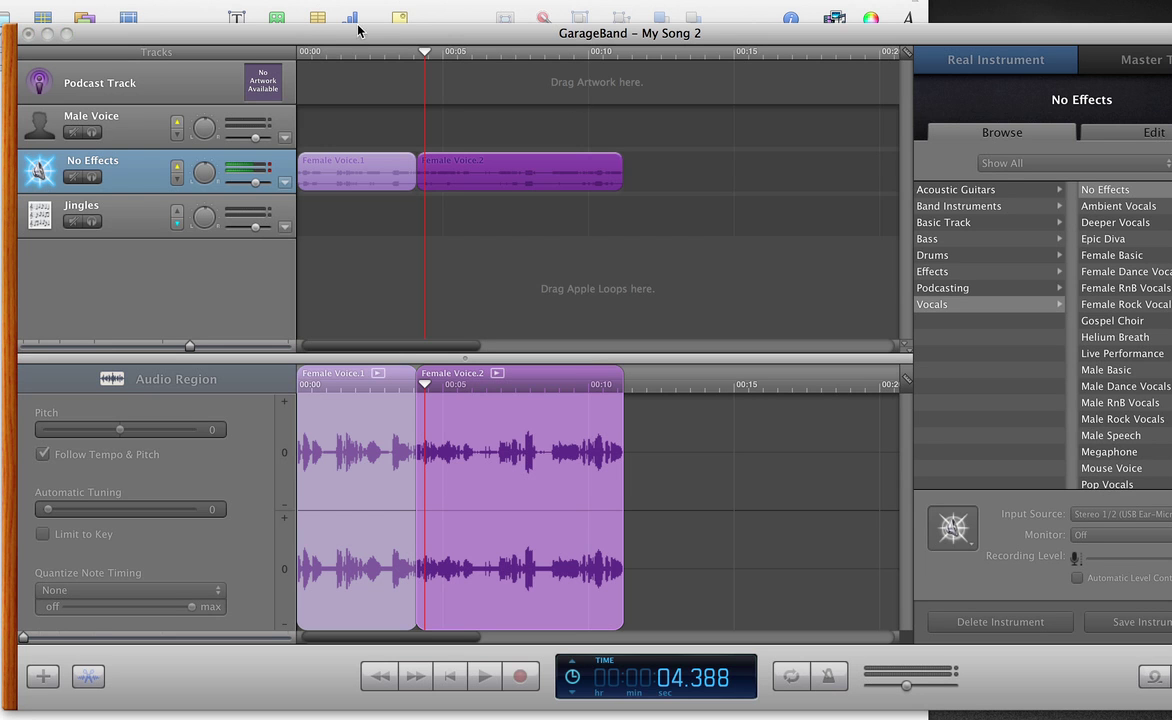
pyautogui.click(369, 46)
pyautogui.click(295, 0)
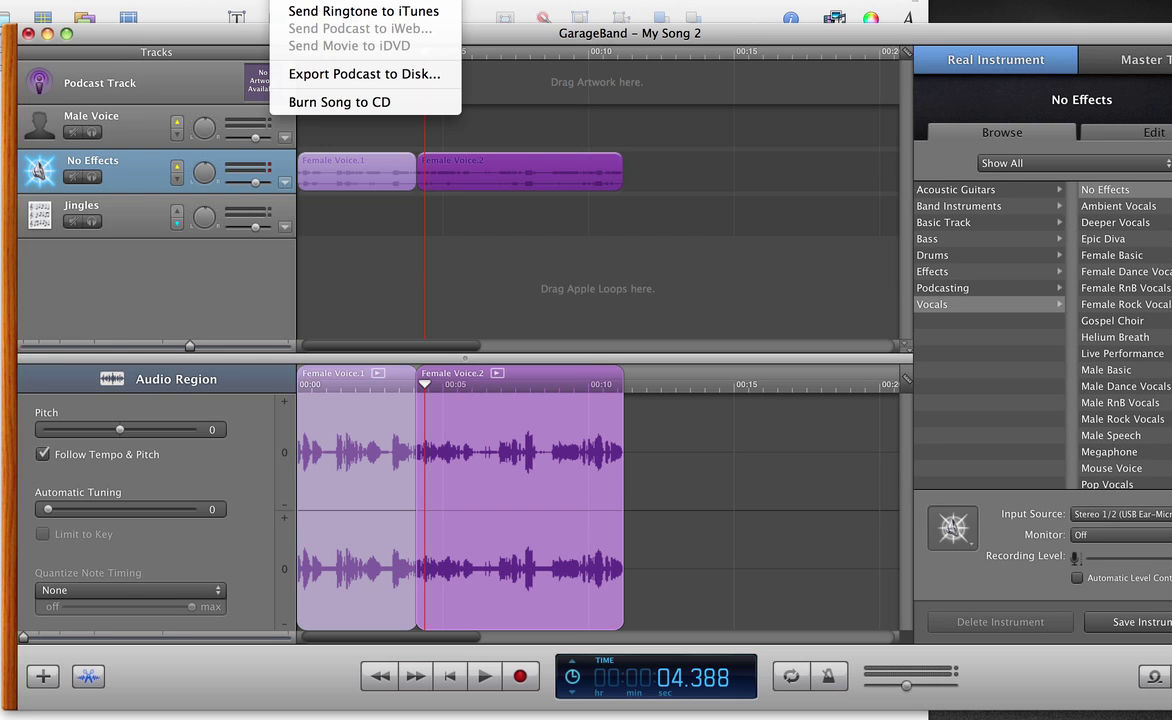
pyautogui.click(313, 3)
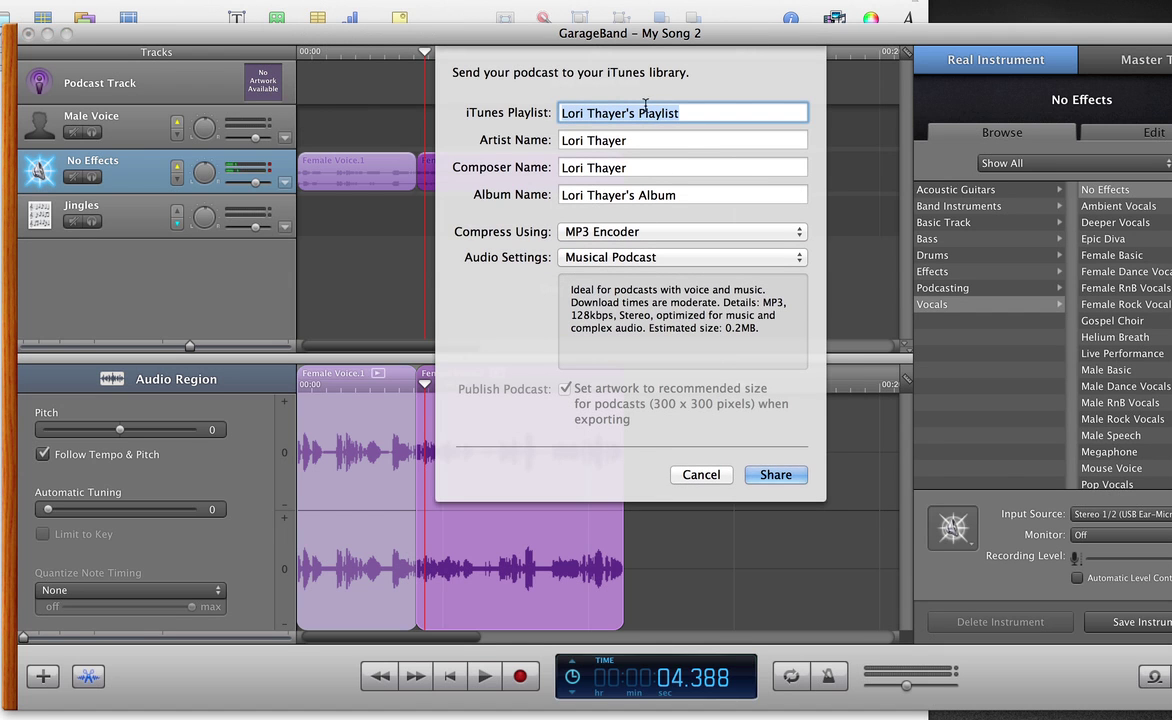
# Step: Export using the MP3 Encoder with Spoken Podcast audio settings
pyautogui.click(610, 233)
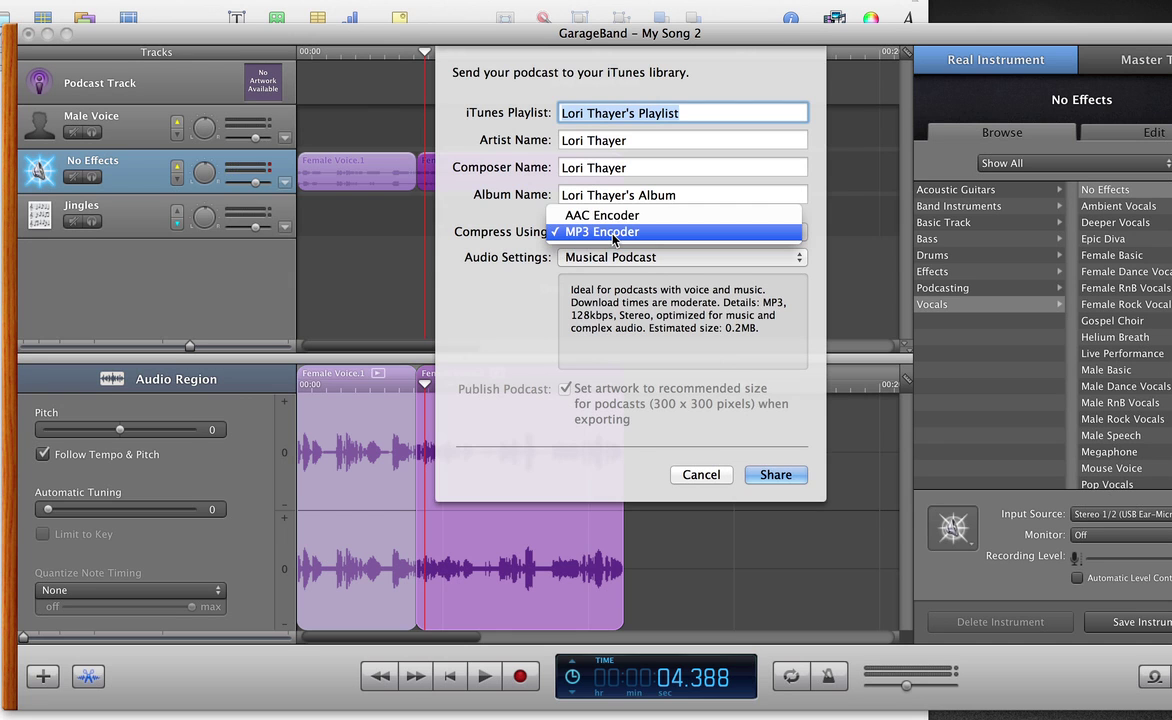
pyautogui.click(613, 238)
pyautogui.click(613, 238)
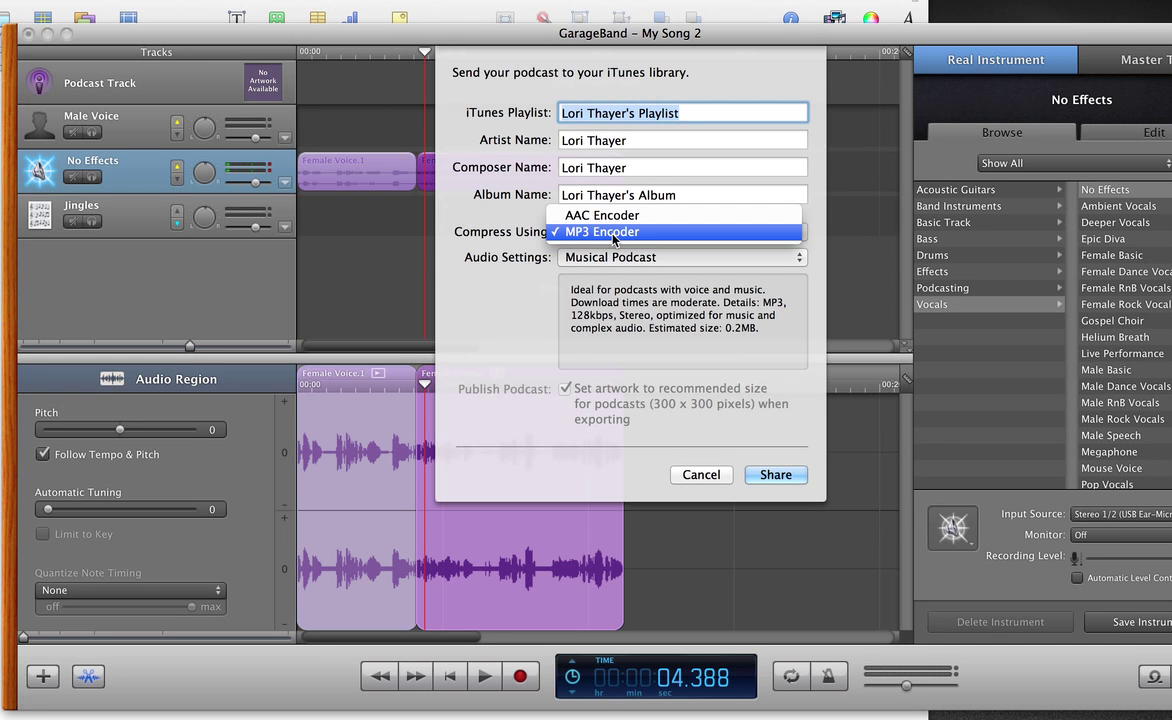
pyautogui.click(612, 236)
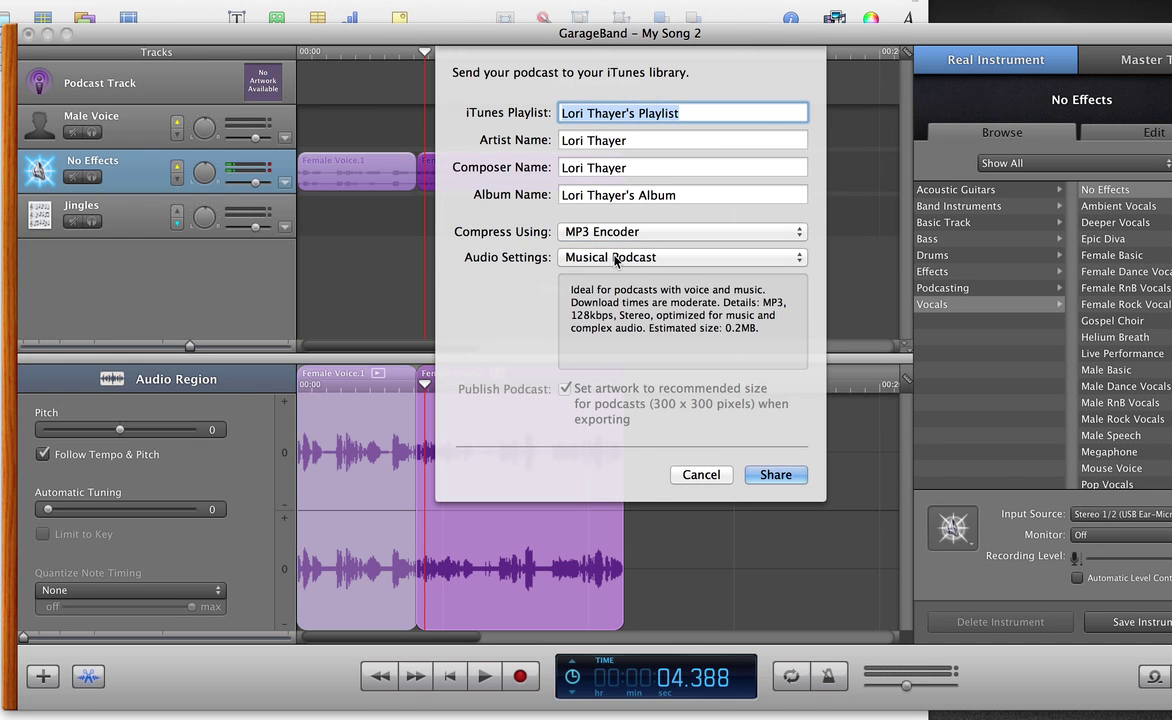
pyautogui.click(615, 260)
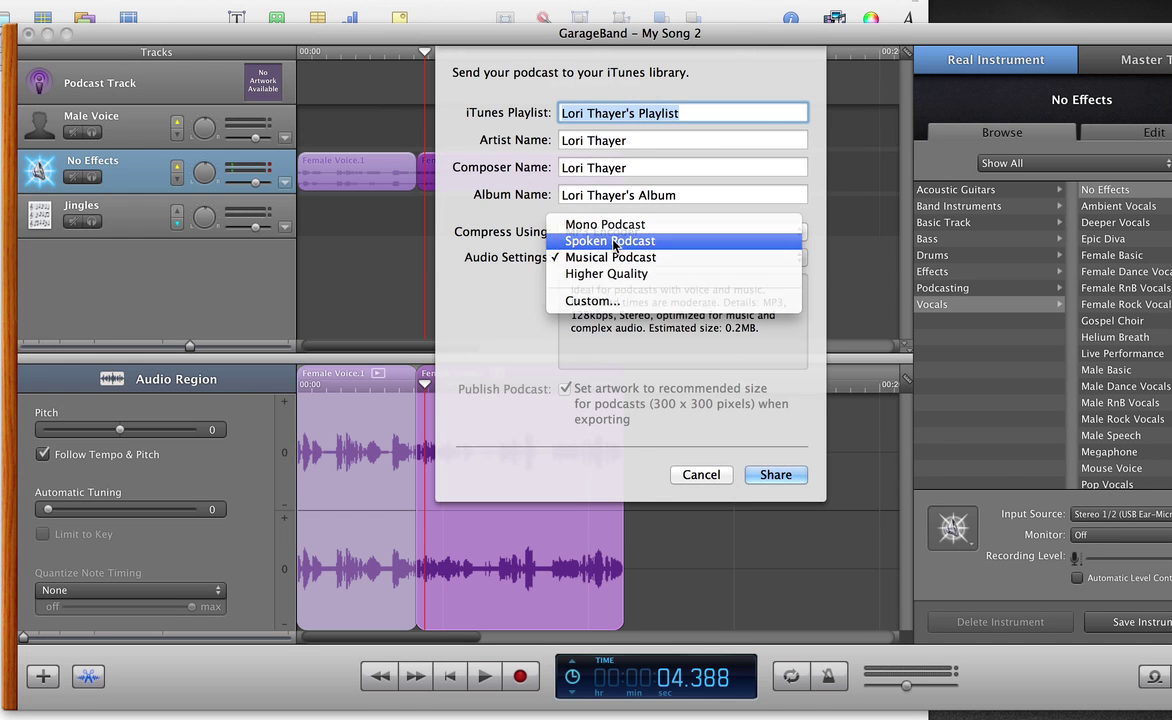
pyautogui.click(614, 242)
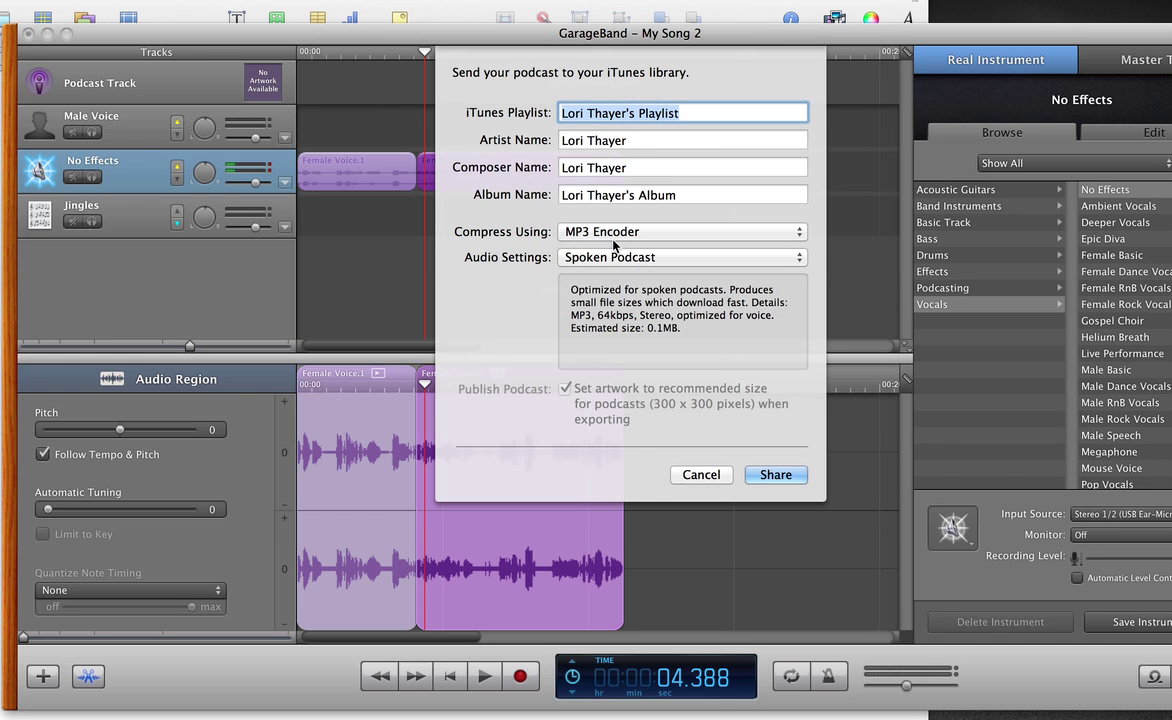
pyautogui.click(772, 475)
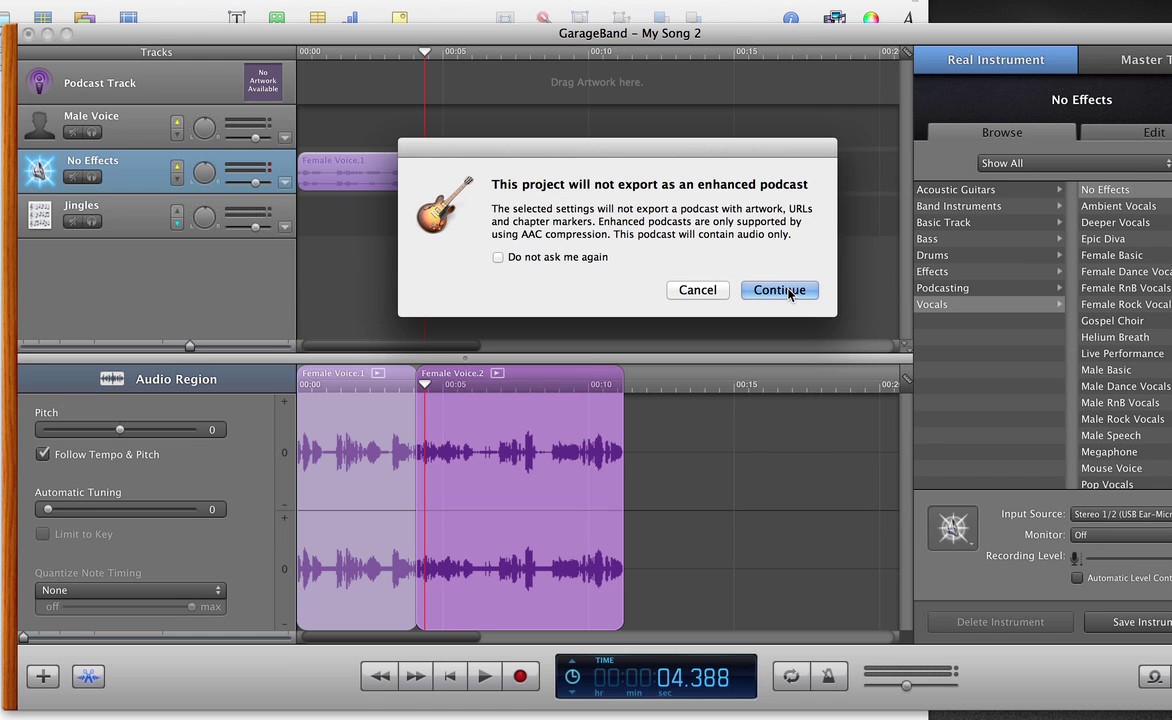
# Step: Accept the non-enhanced podcast export and pause My Song 2's playback in iTunes
pyautogui.click(786, 291)
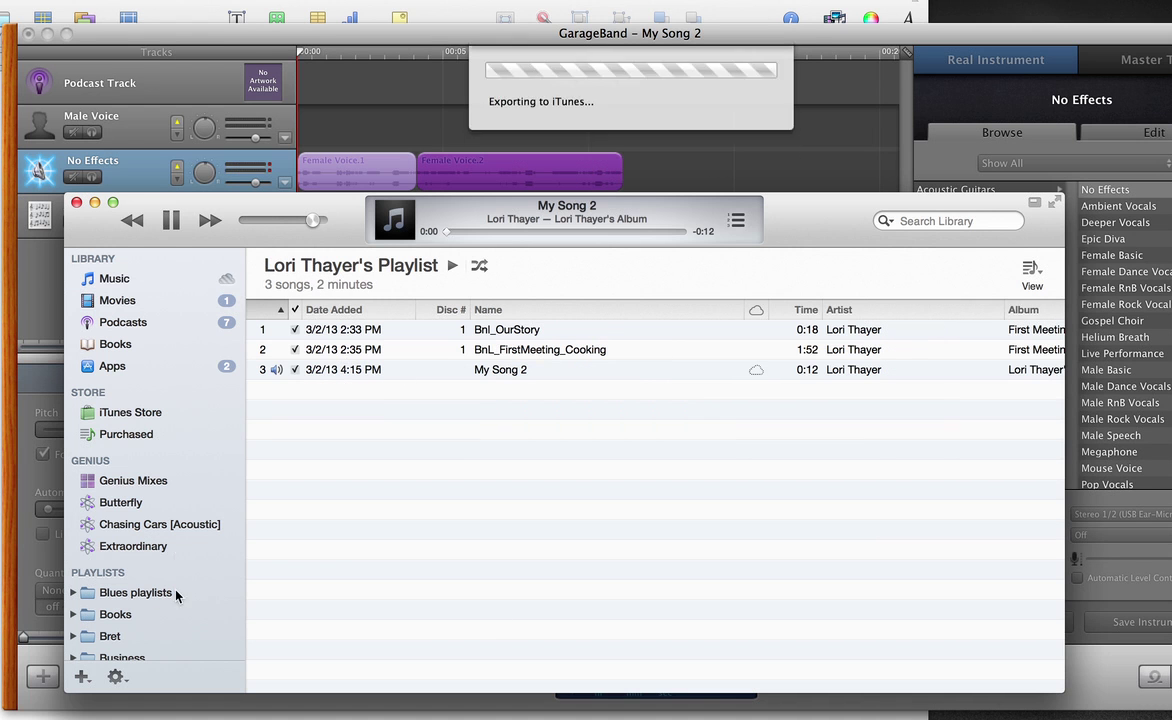
pyautogui.scroll(-15, 178, 590)
pyautogui.click(171, 220)
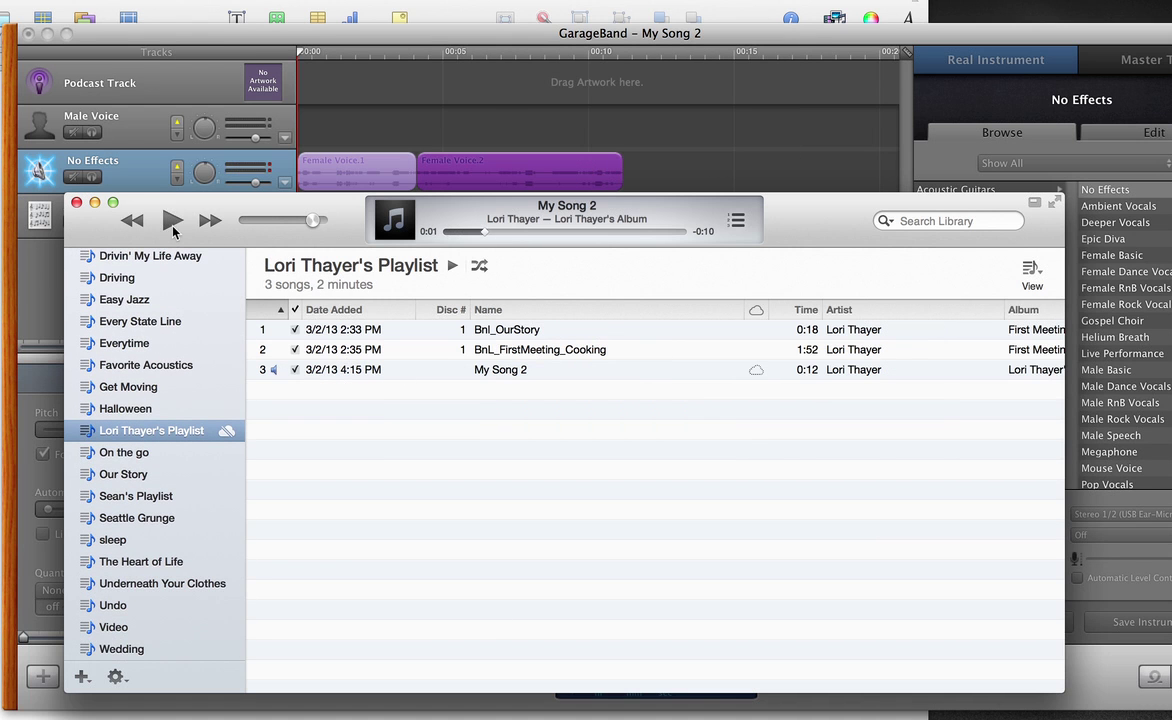
# Step: Select My Song 2, view its context menu, then minimise iTunes
pyautogui.click(378, 370)
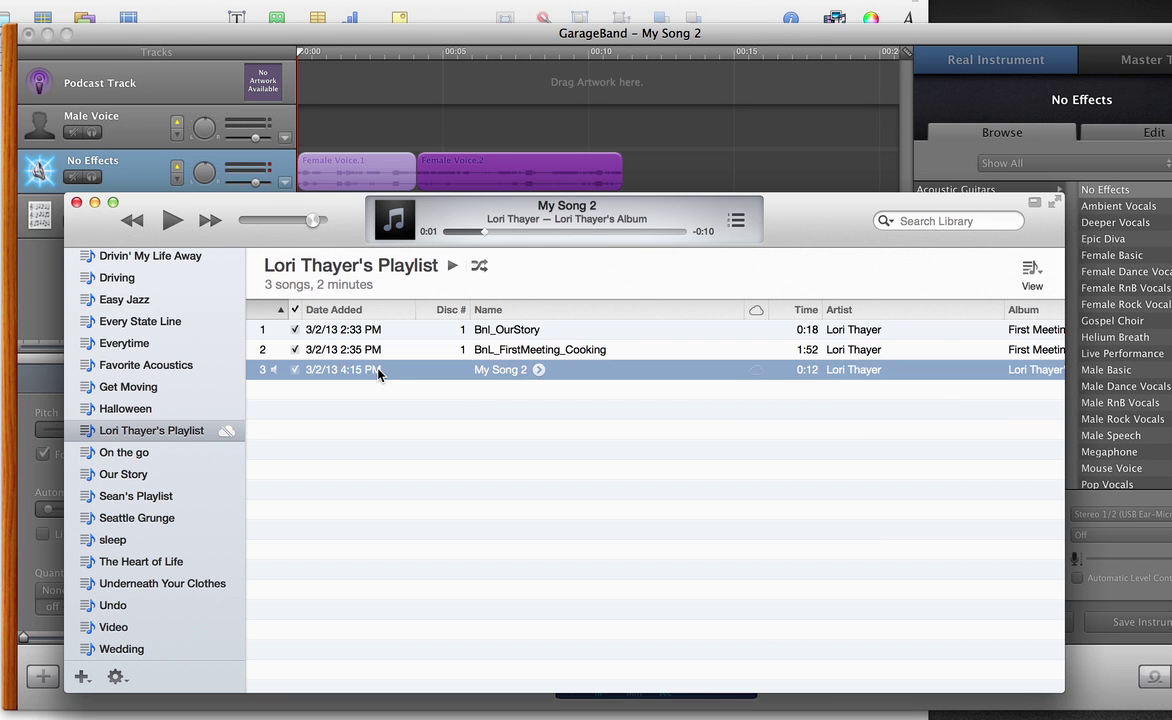
pyautogui.rightClick(500, 372)
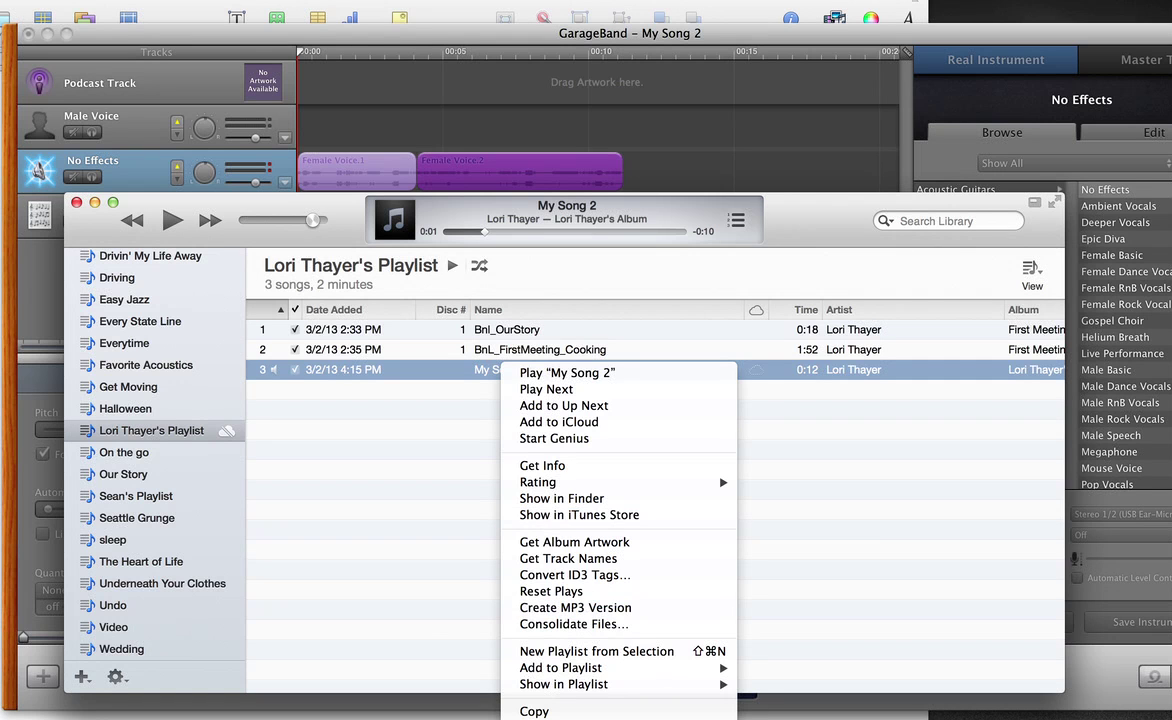
pyautogui.click(96, 208)
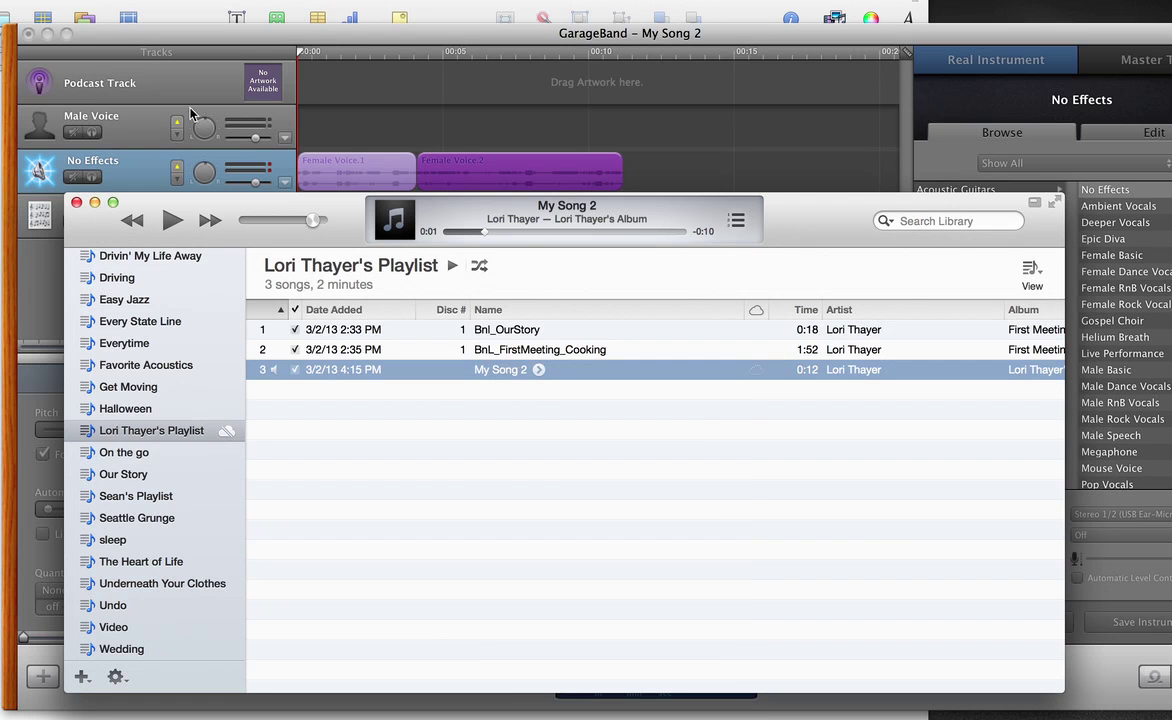
pyautogui.click(95, 203)
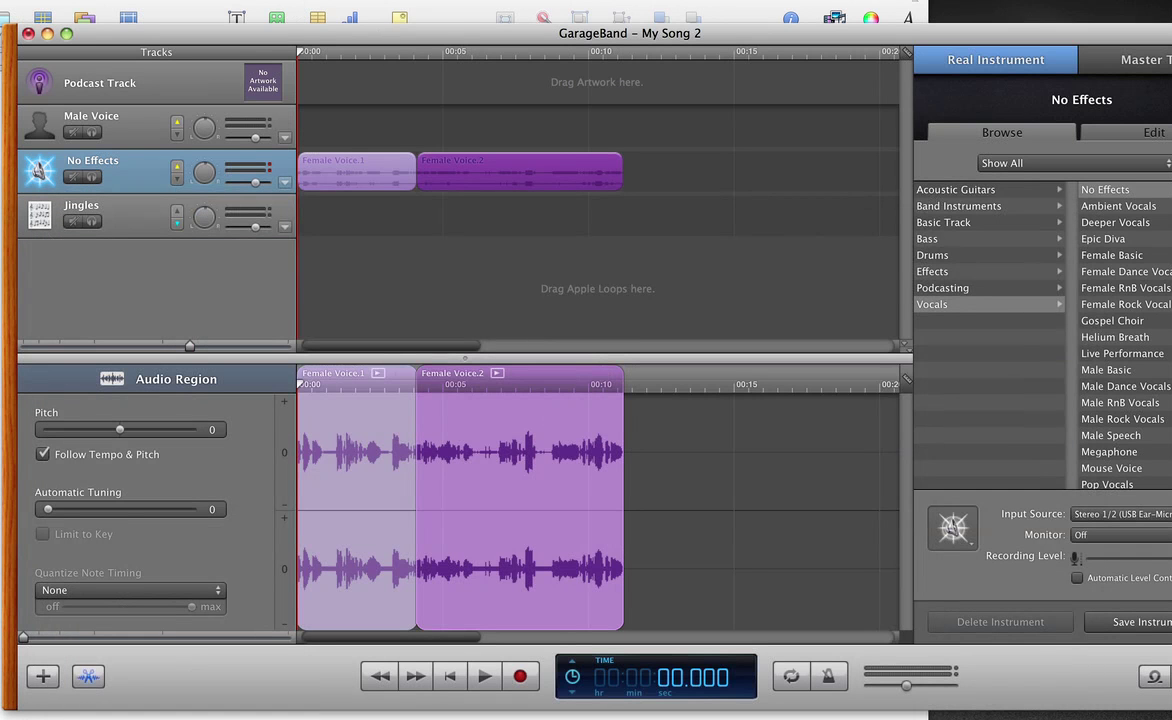
# Step: Open the Share menu to review the Export Podcast to Disk option
pyautogui.click(290, 2)
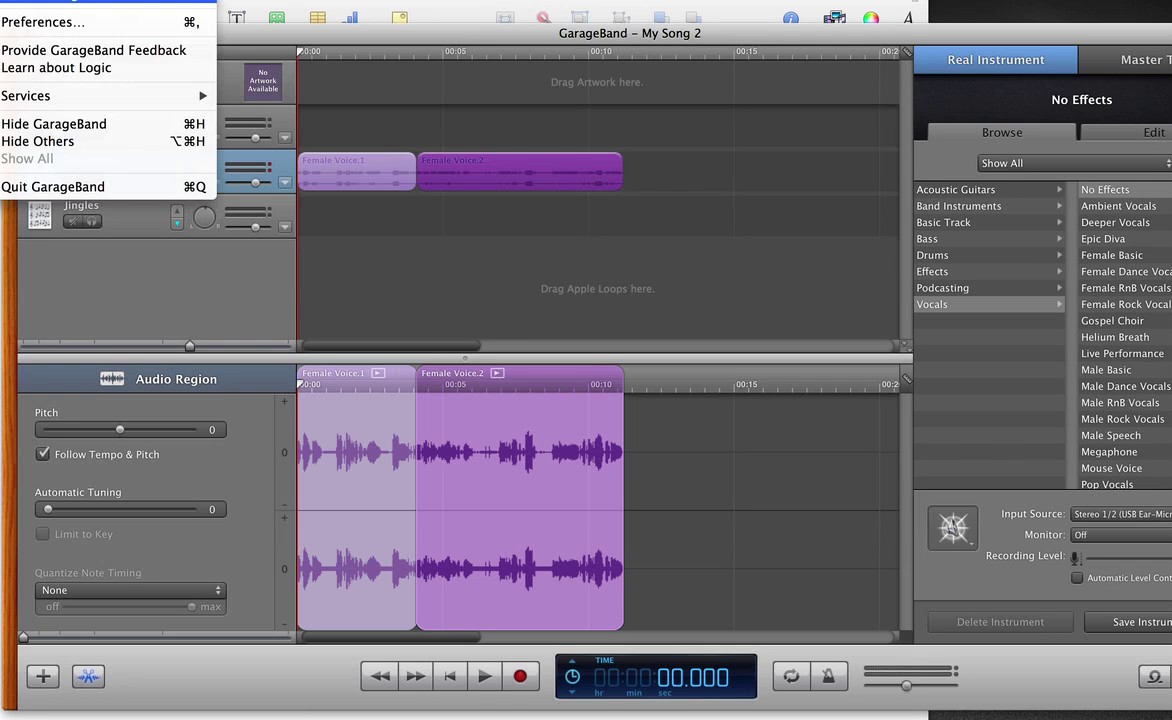
# Step: Switch back to the Keynote slide 'Record Yourself With Garage Band'
pyautogui.press('super+Tab')
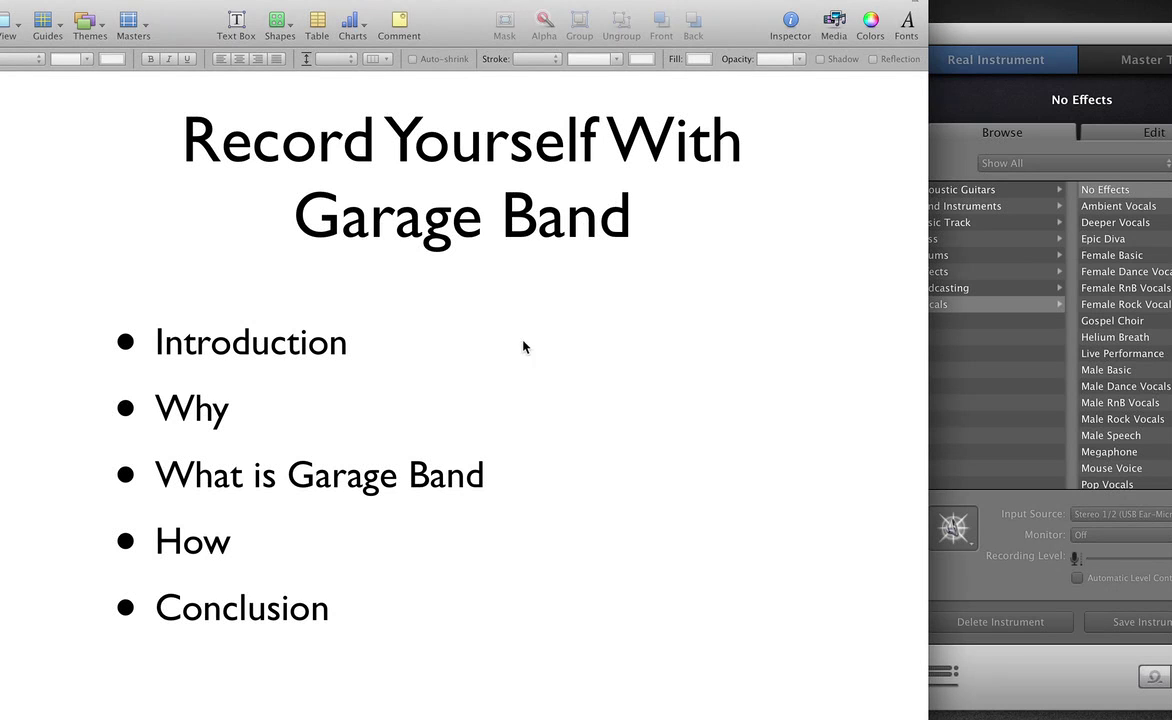